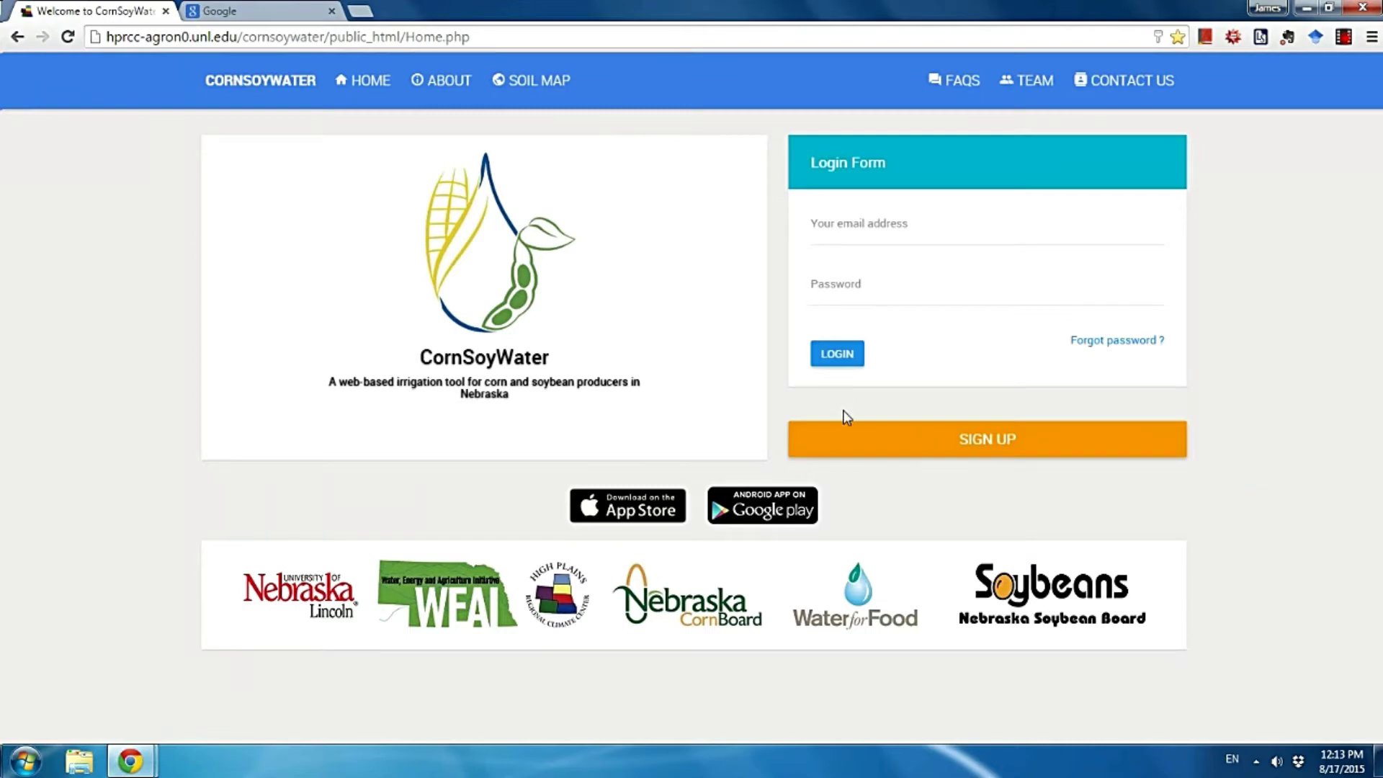
Fill in the sign-up form with the email, password, full name, zip code and contact phone.
click(924, 450)
click(891, 226)
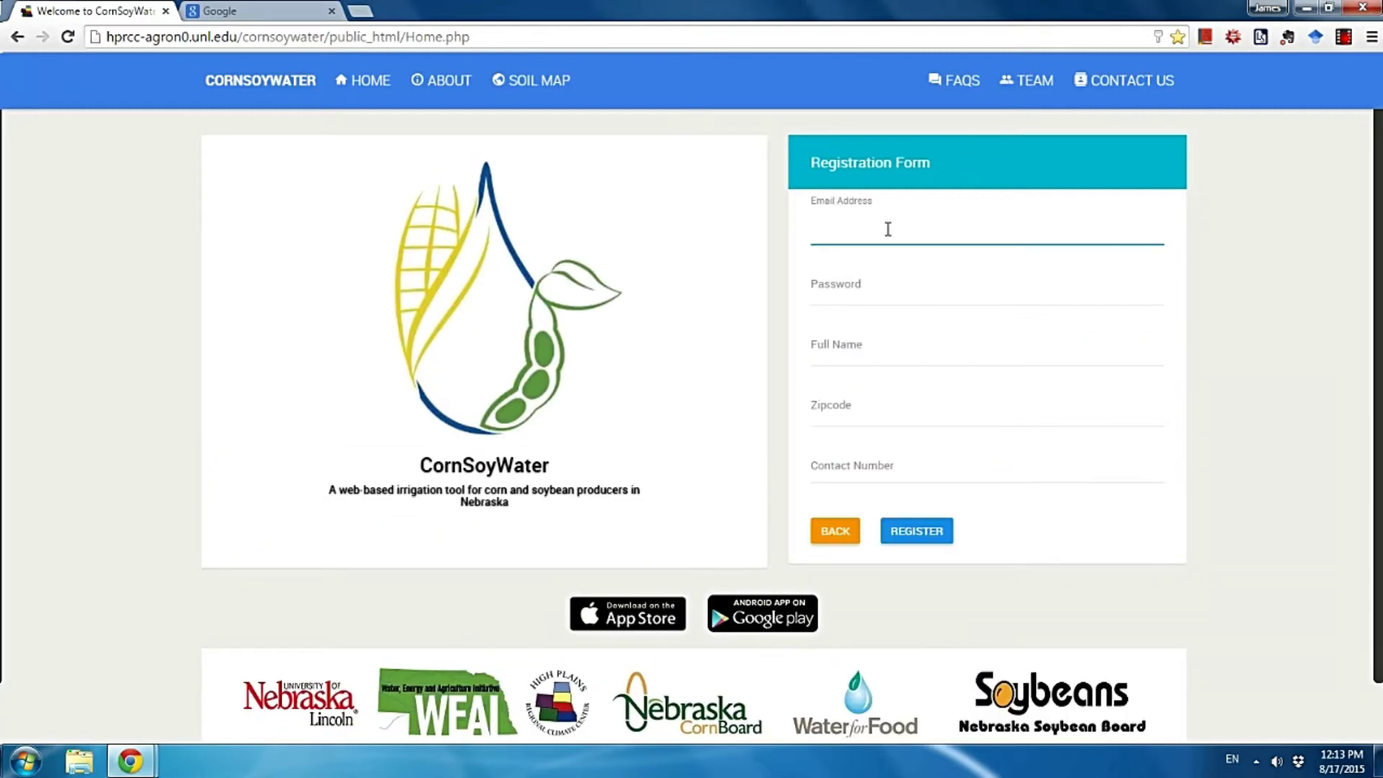
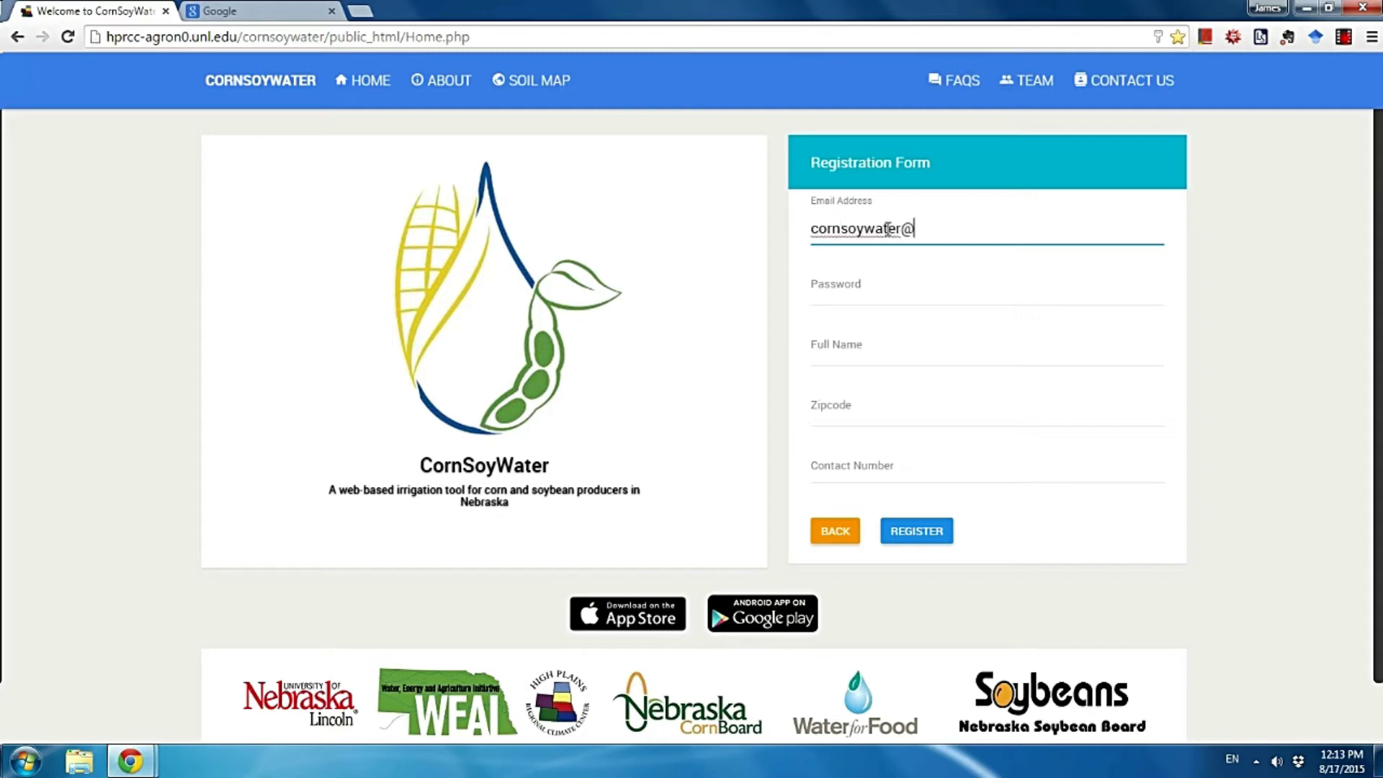
click(960, 293)
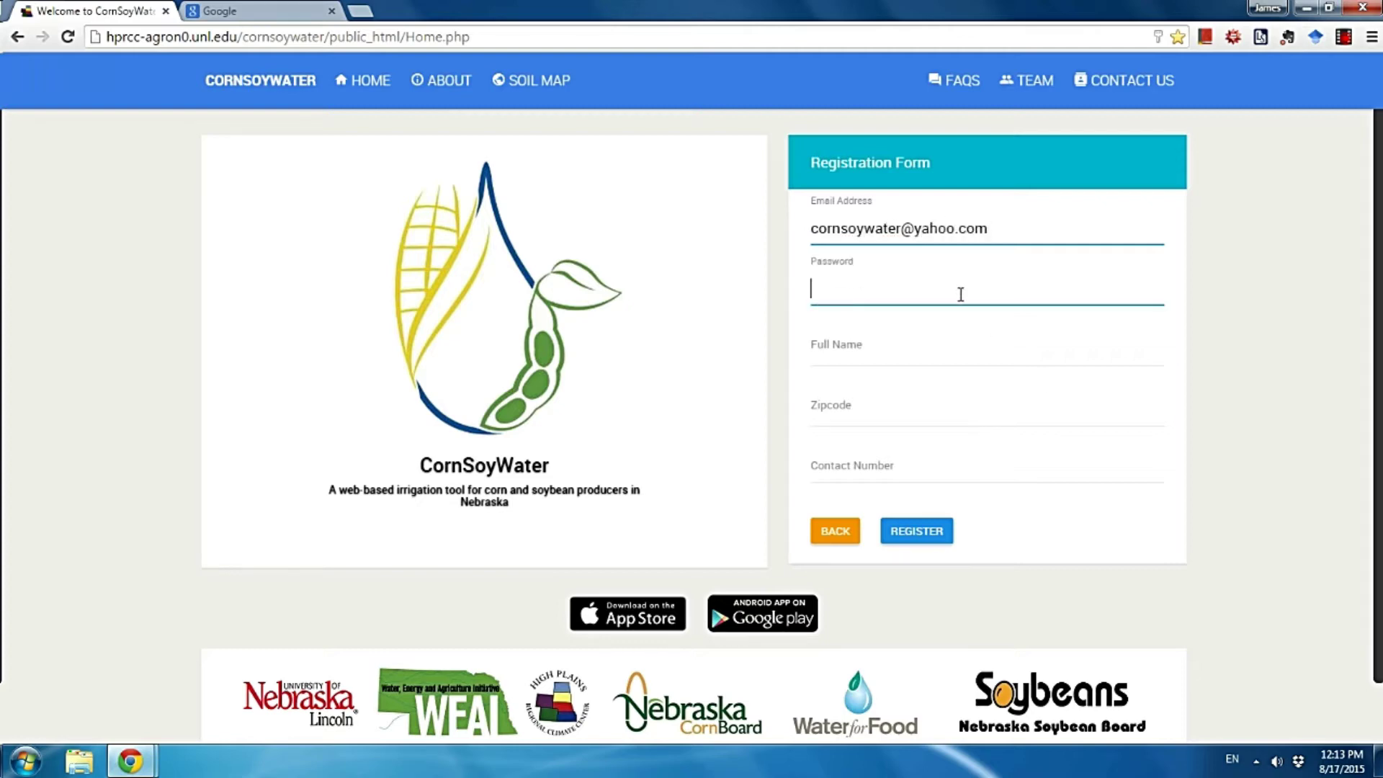
text(123456)
click(827, 352)
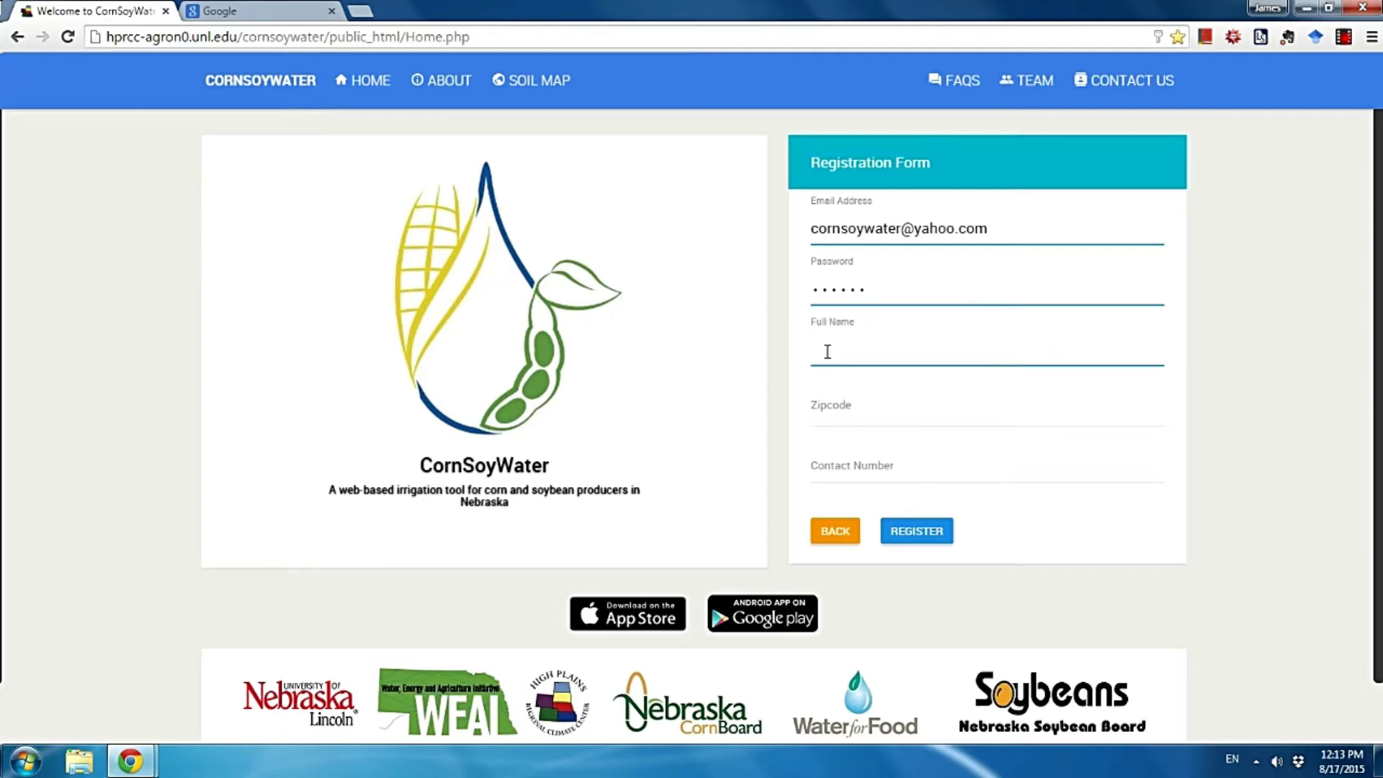
text(John Smith)
click(906, 394)
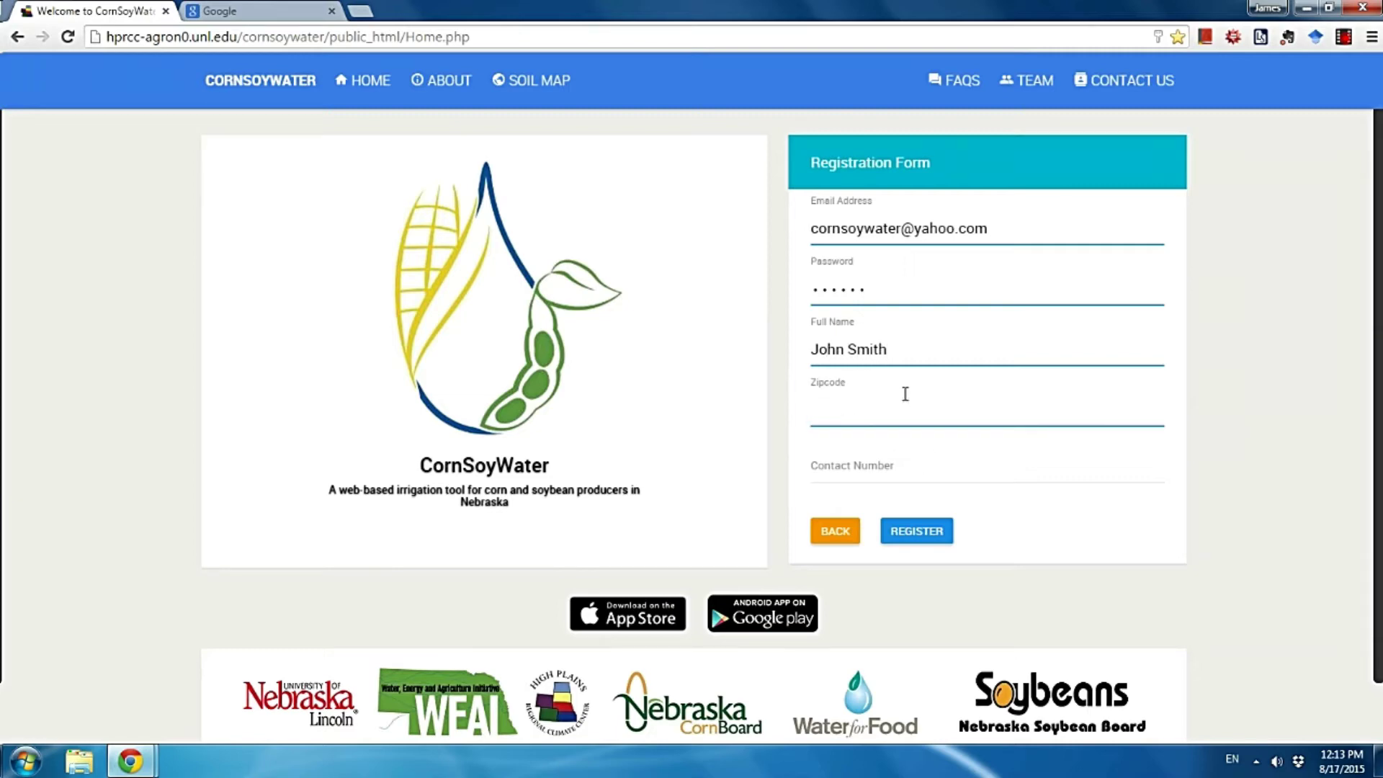
text(68503)
click(827, 471)
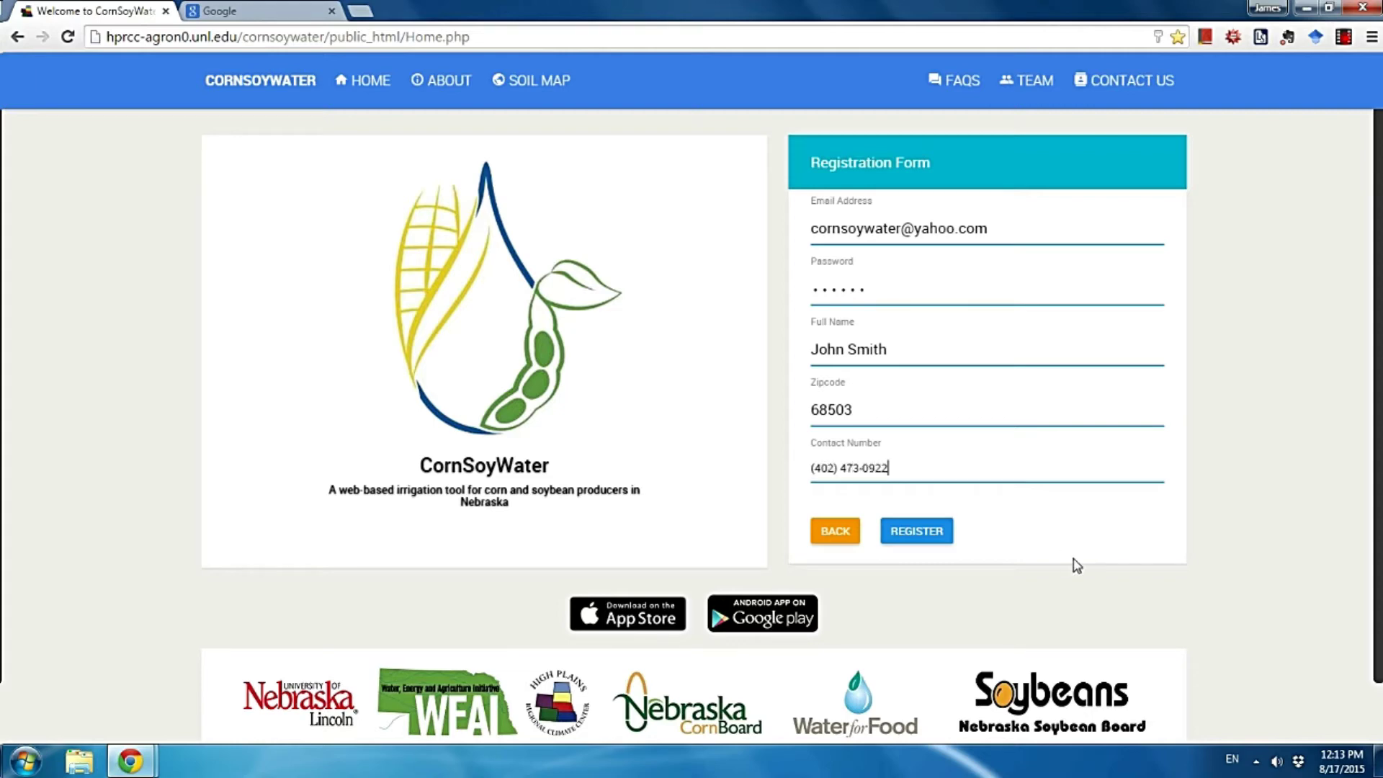
Submit the registration and dismiss the activation email notice.
click(948, 540)
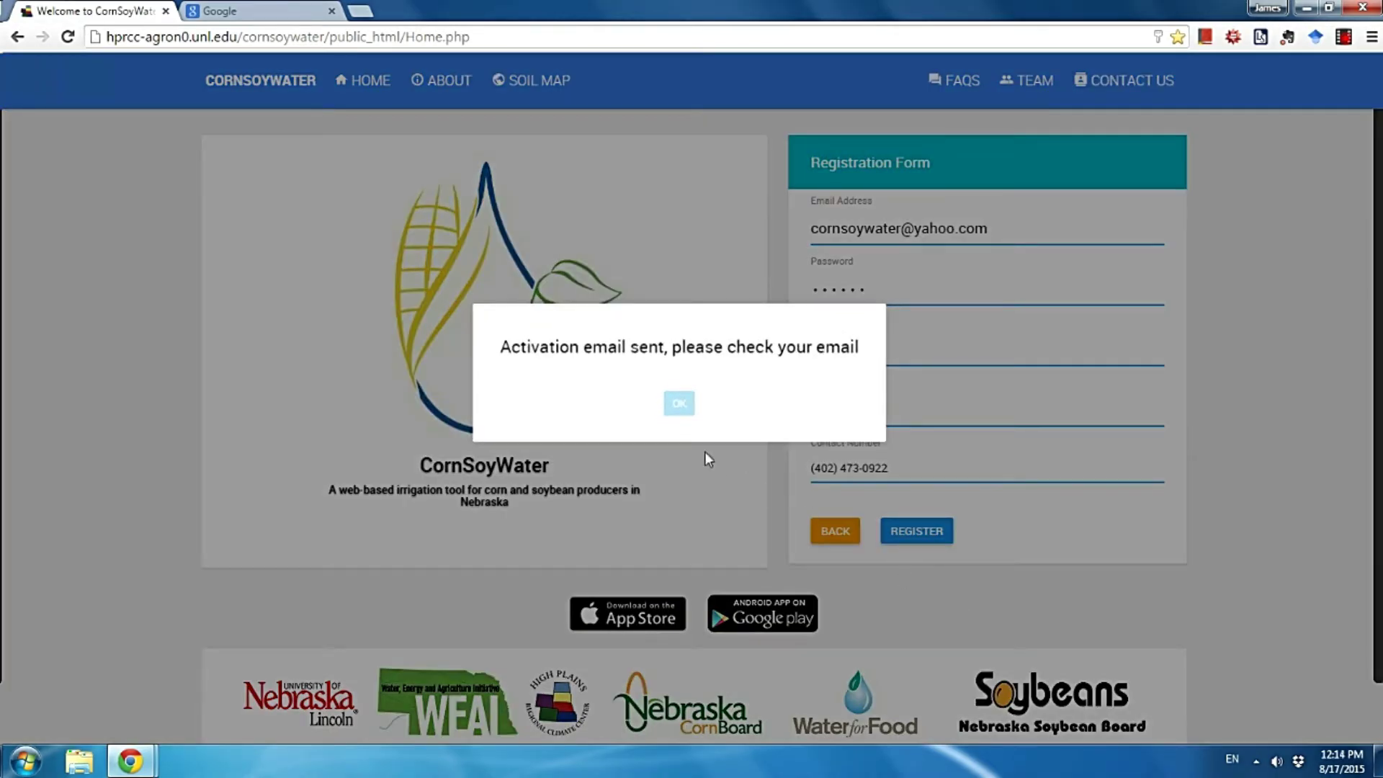
click(672, 412)
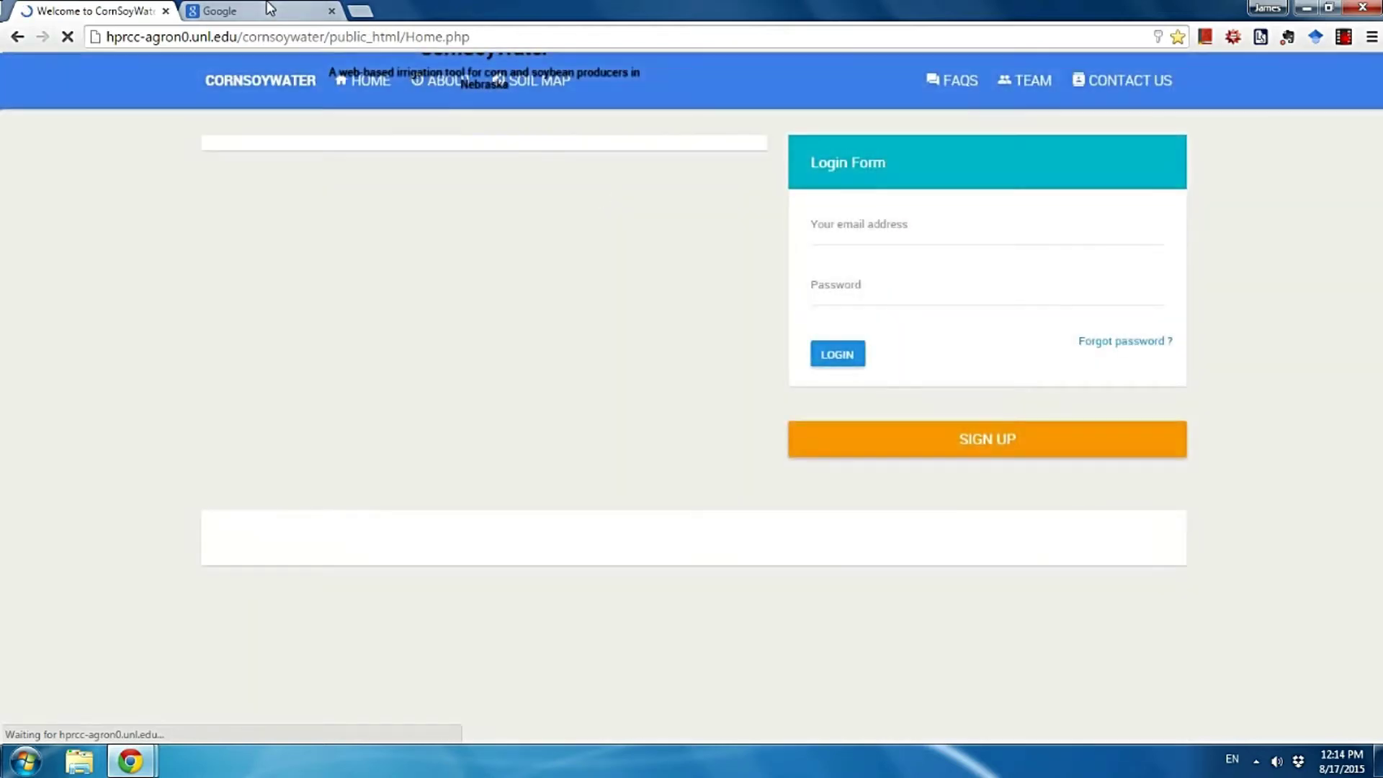
click(269, 10)
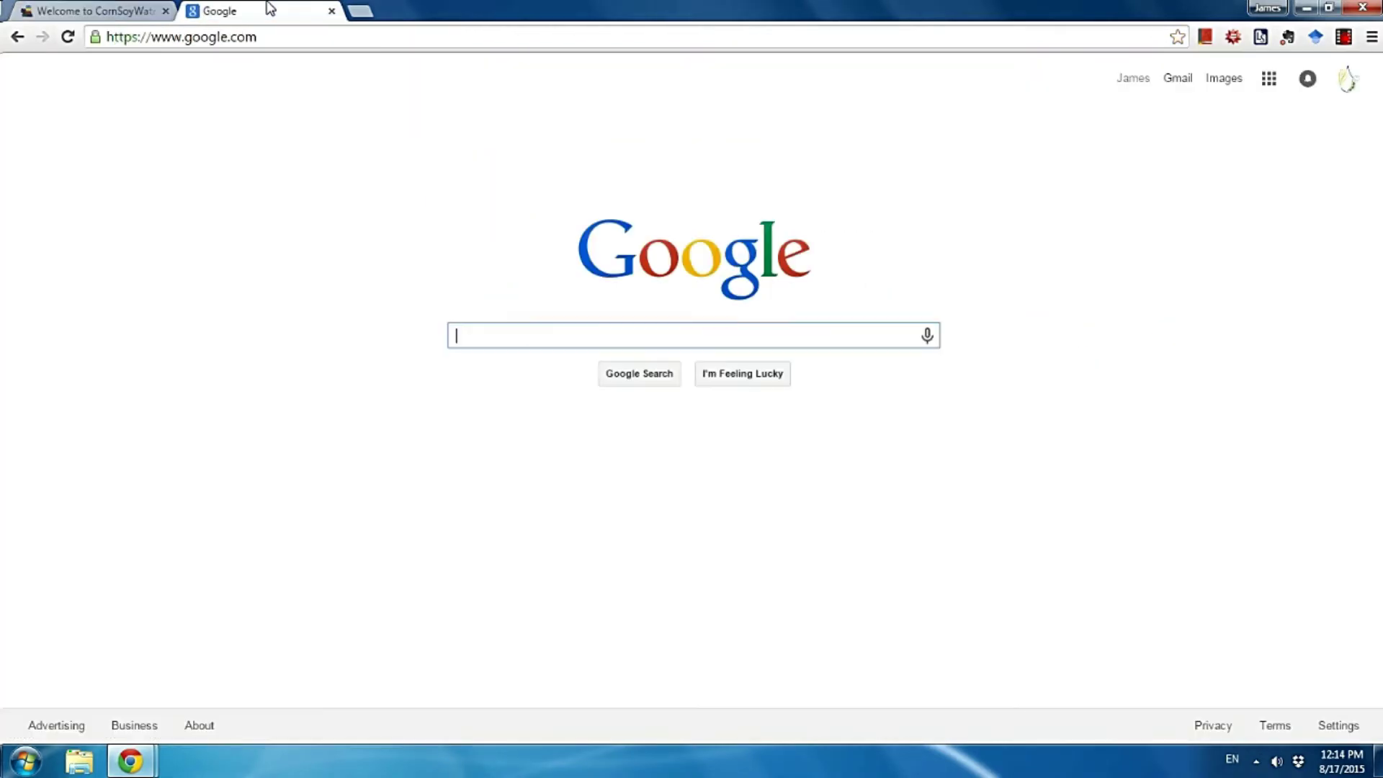
Load the yahoo.com home page in the browser.
click(315, 37)
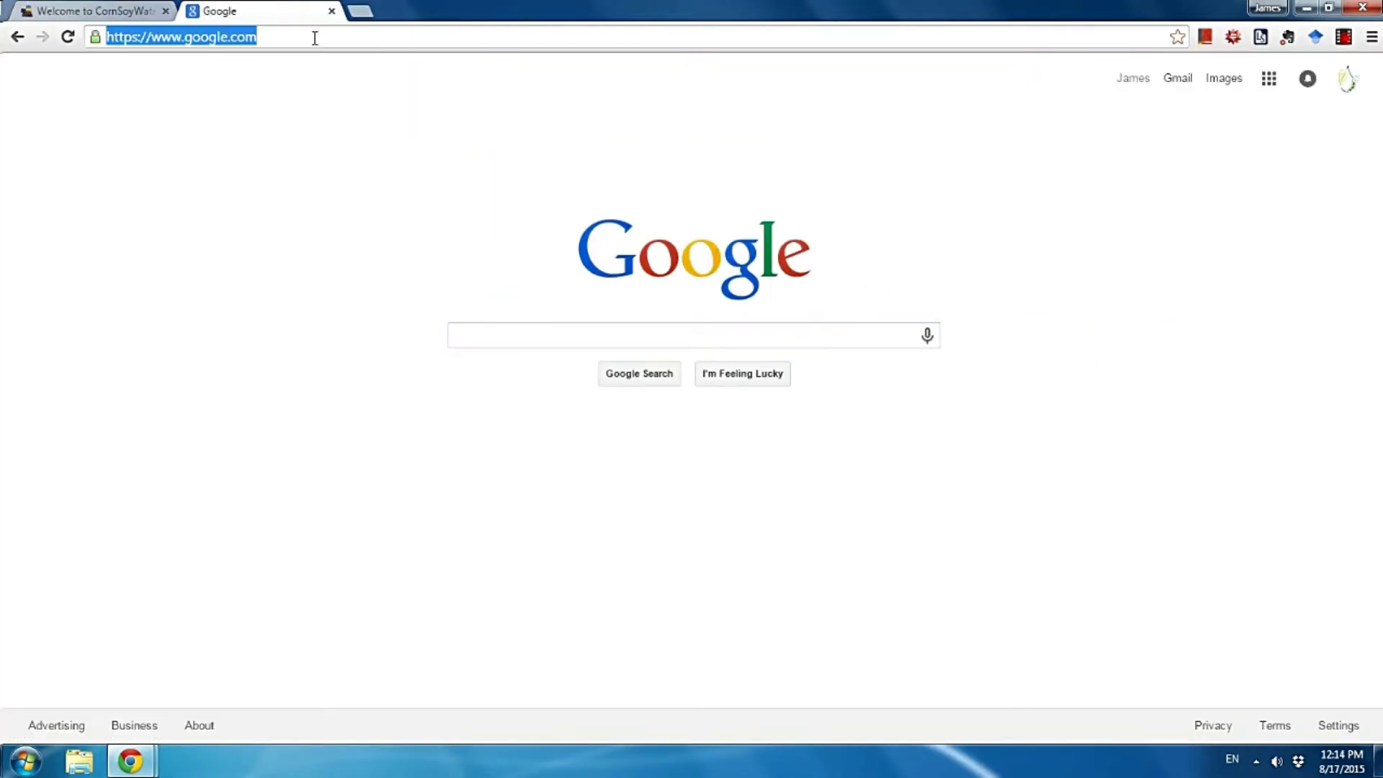
click(315, 37)
text(yahoo.com)
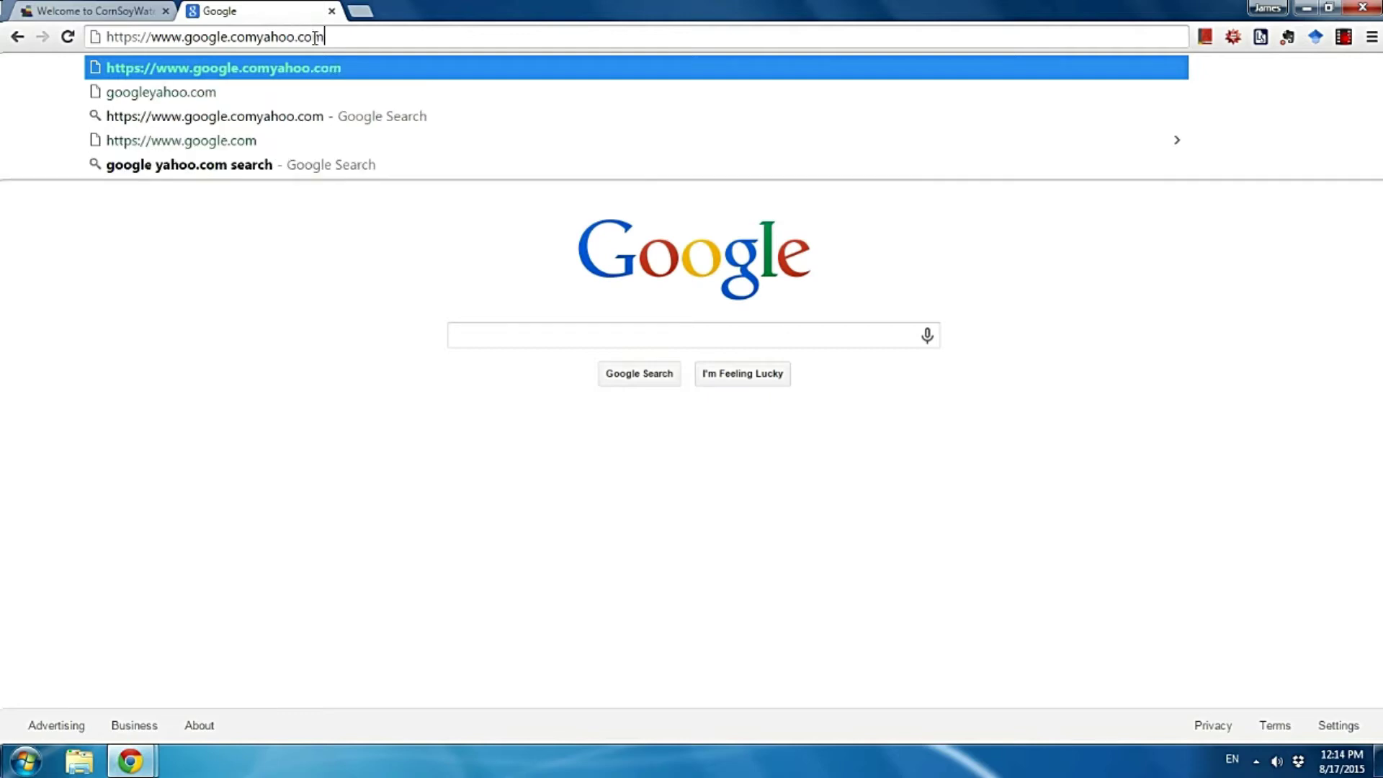
key(Return)
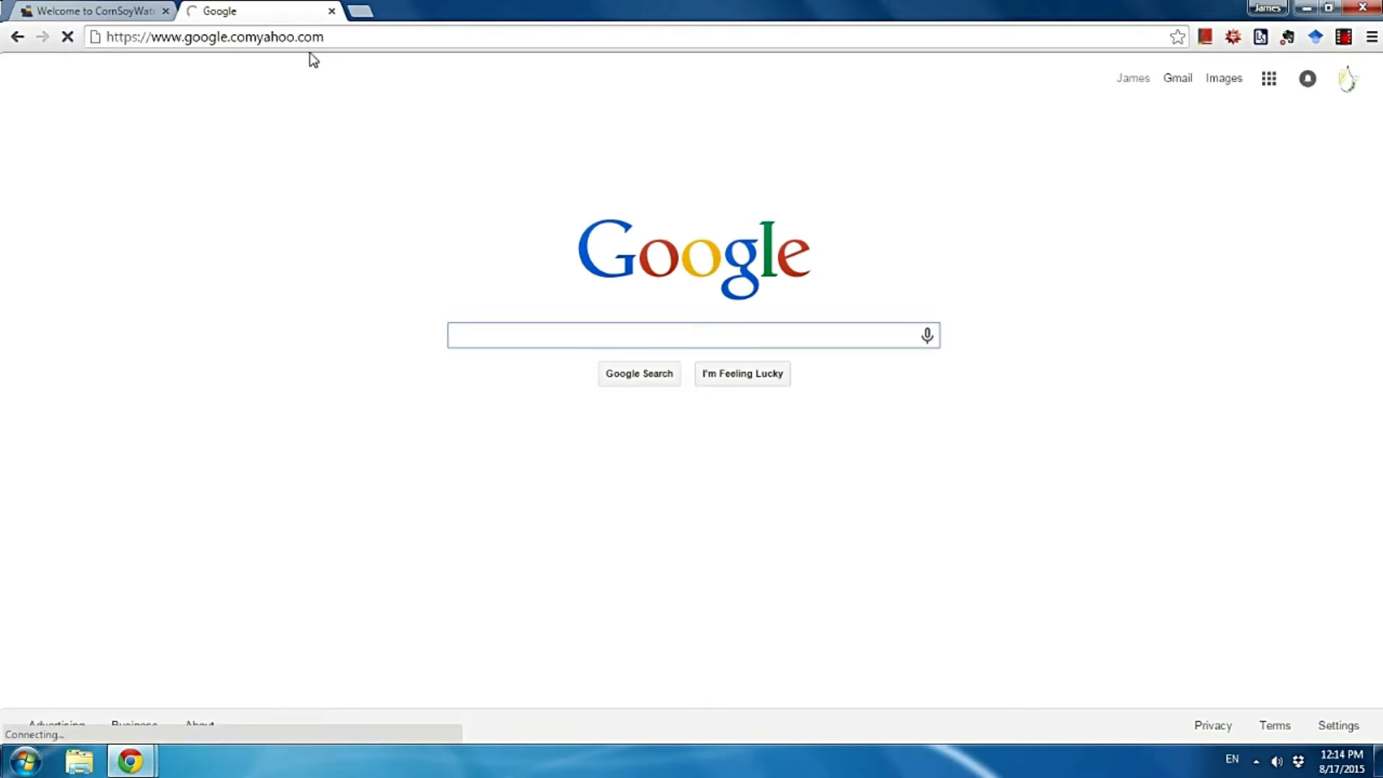
click(282, 36)
text(yahoo.com)
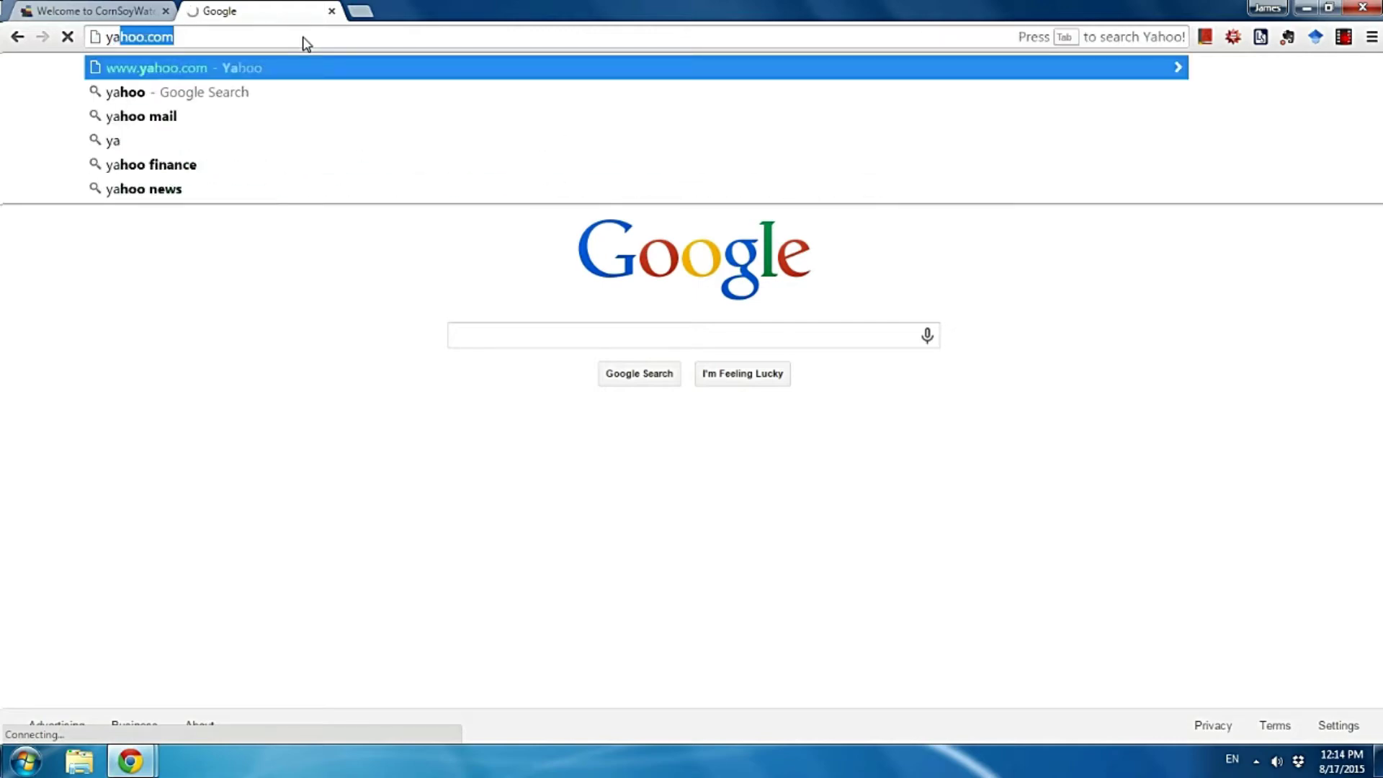
key(Return)
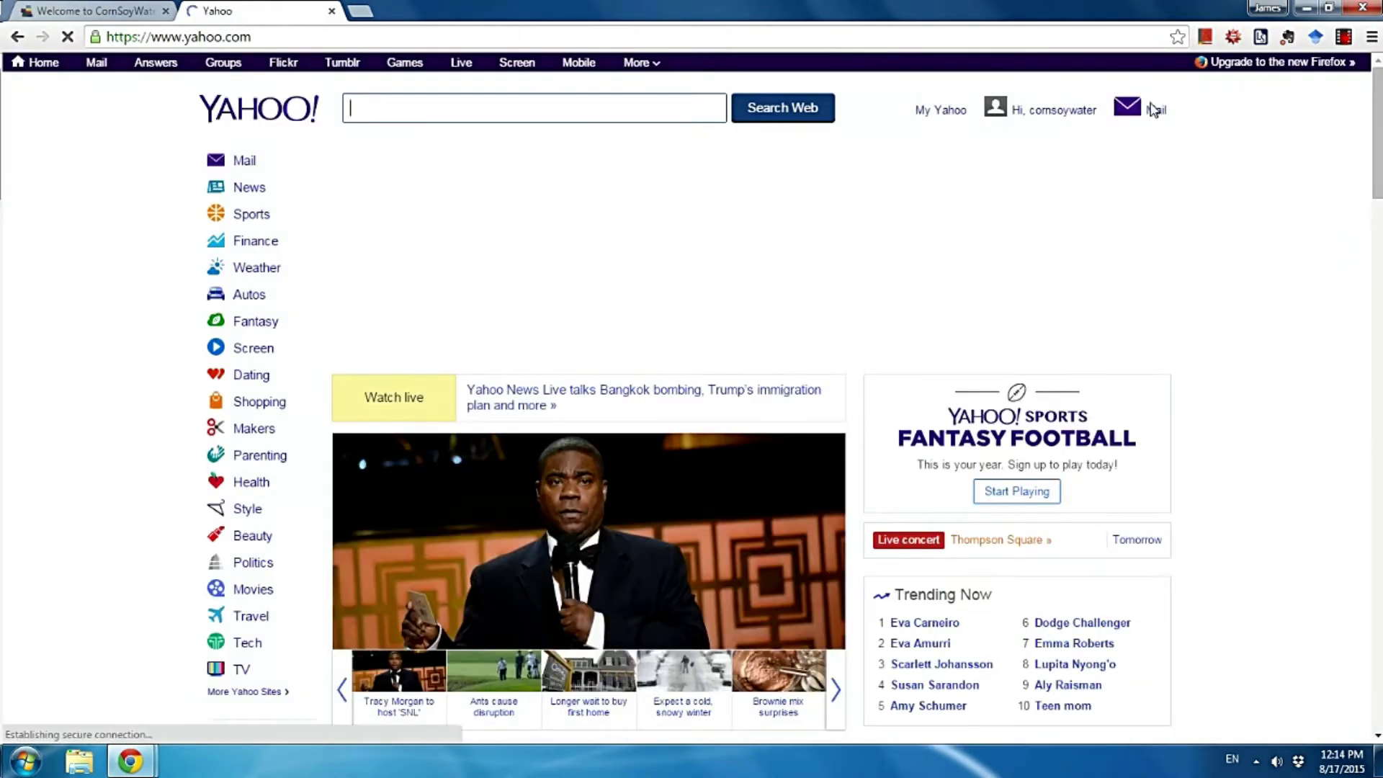
Open the CornSoyWater activation email in Yahoo Mail and follow its activation link.
click(1156, 112)
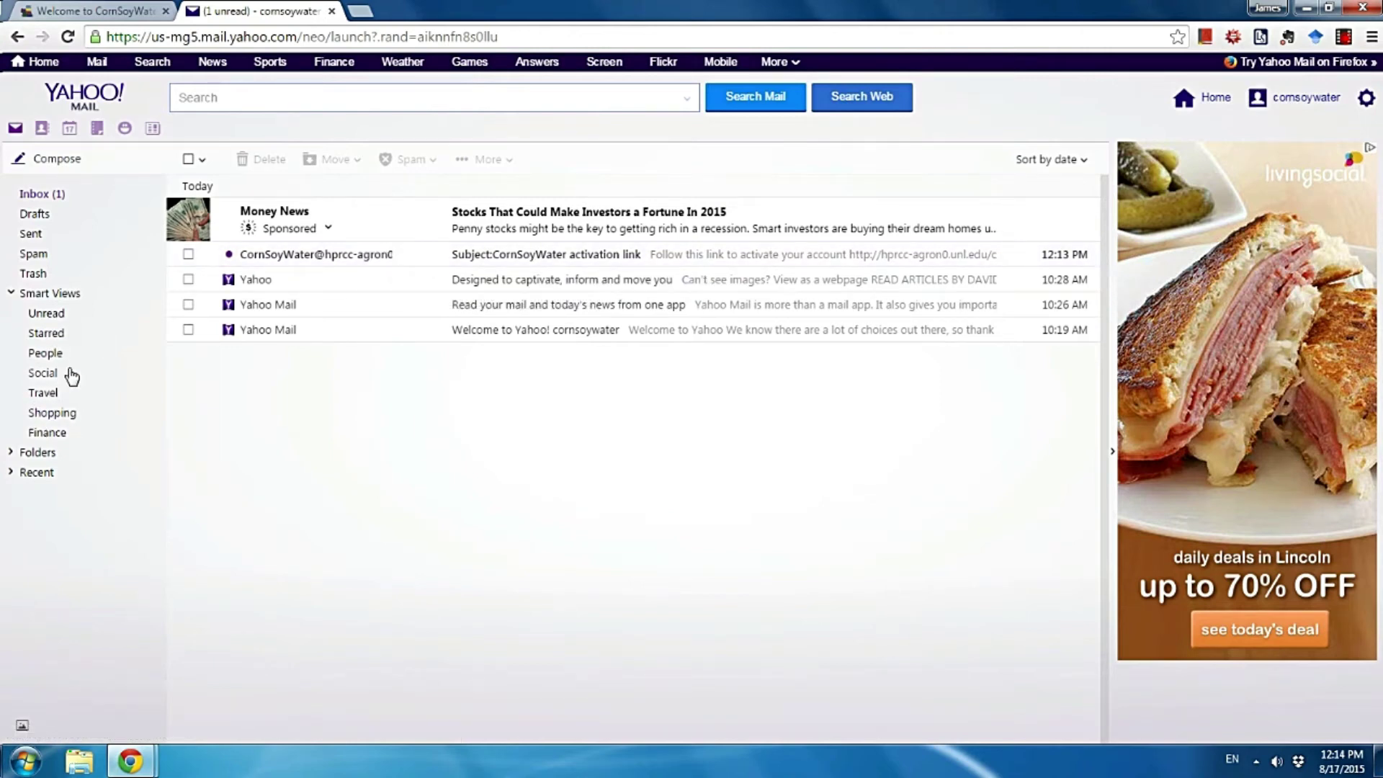
click(463, 259)
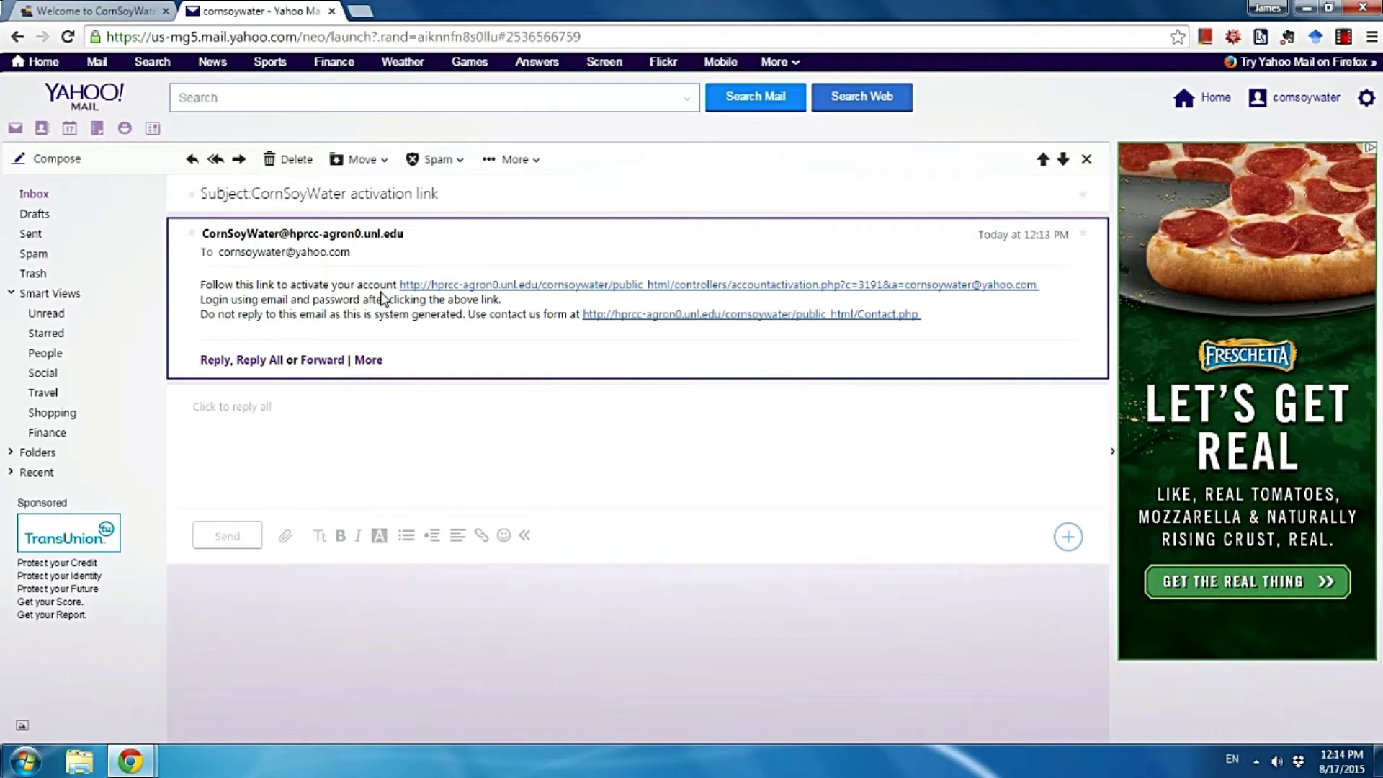
click(440, 285)
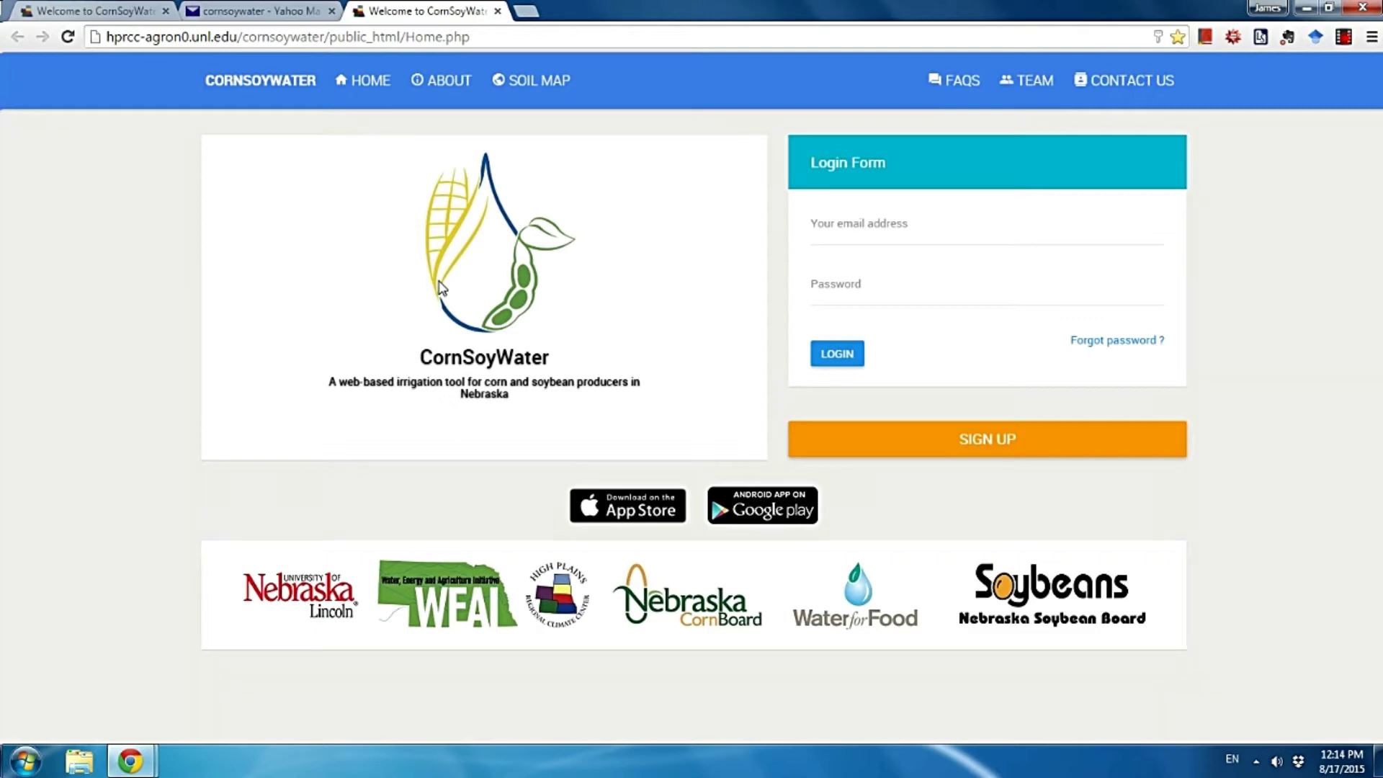
Log in with the activated account's email and password and open the Add a new field page.
click(844, 220)
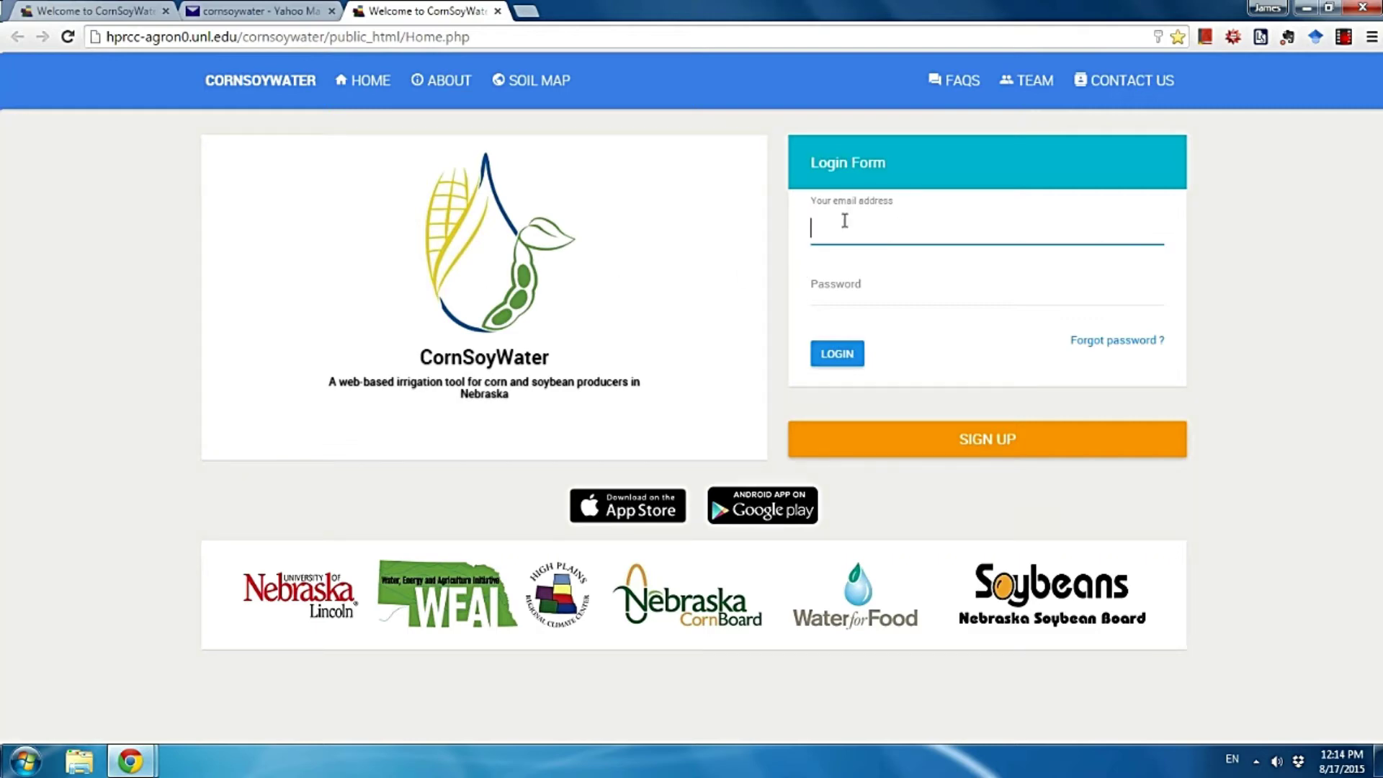
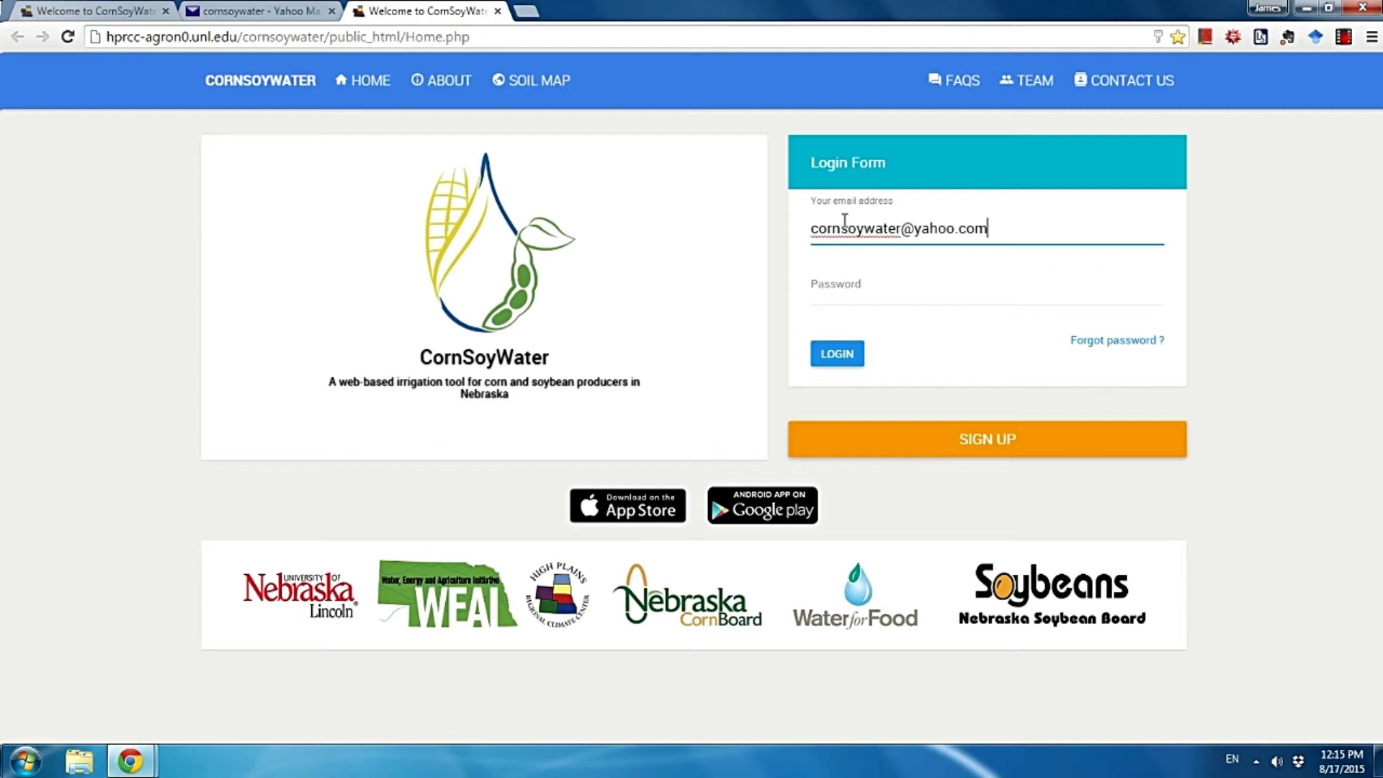
key(Tab)
key(ctrl+v)
click(837, 354)
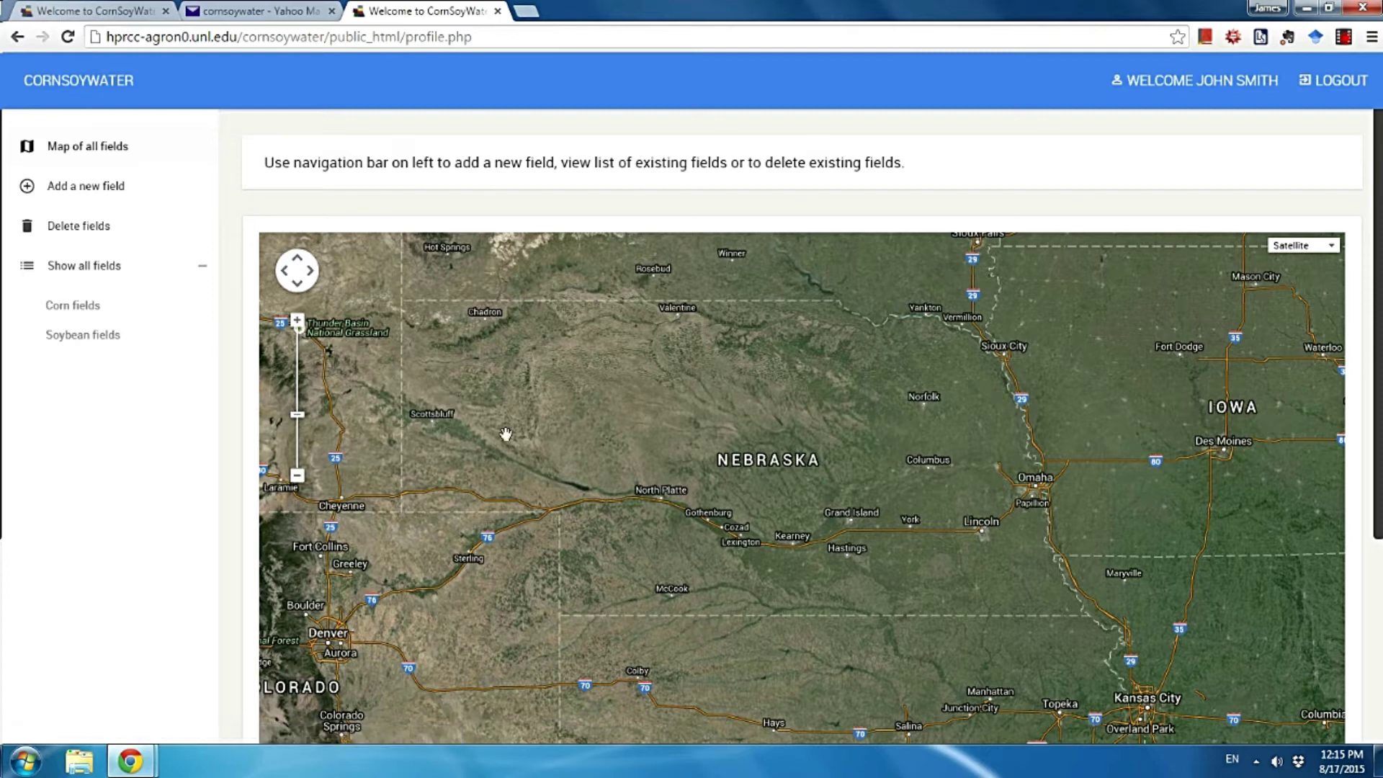
click(109, 189)
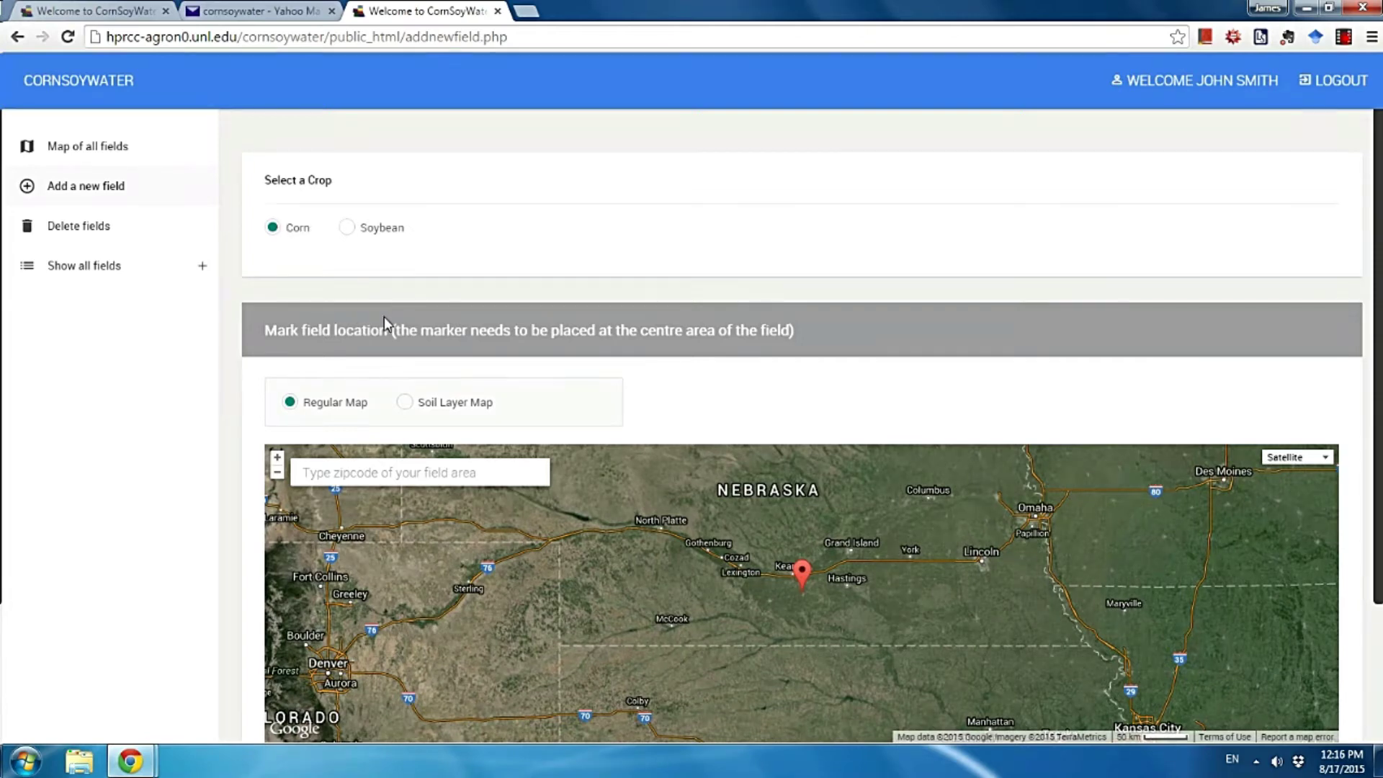
Search the map for 'mead ne' and place the field marker on farmland north of Mead.
scroll(432, 328, down, 1)
scroll(685, 336, down, 1)
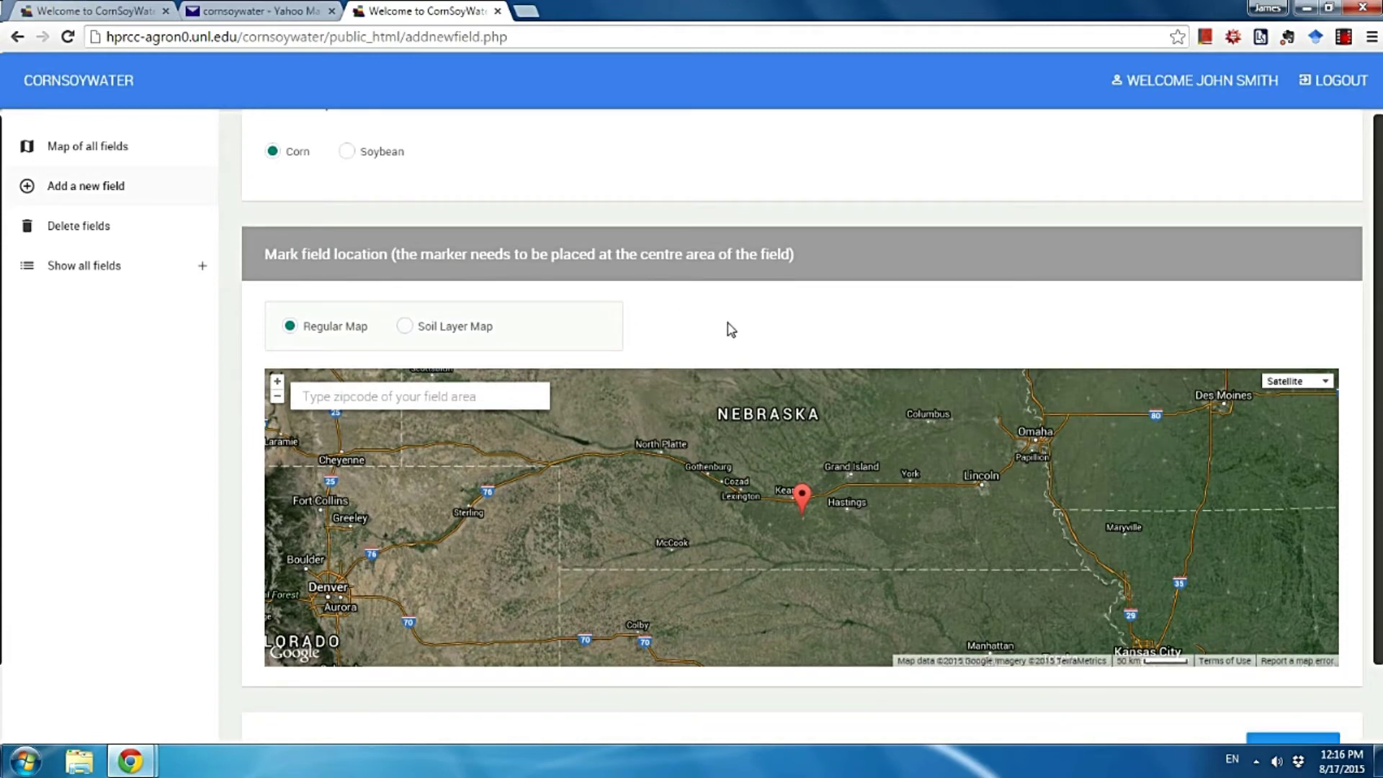
click(447, 395)
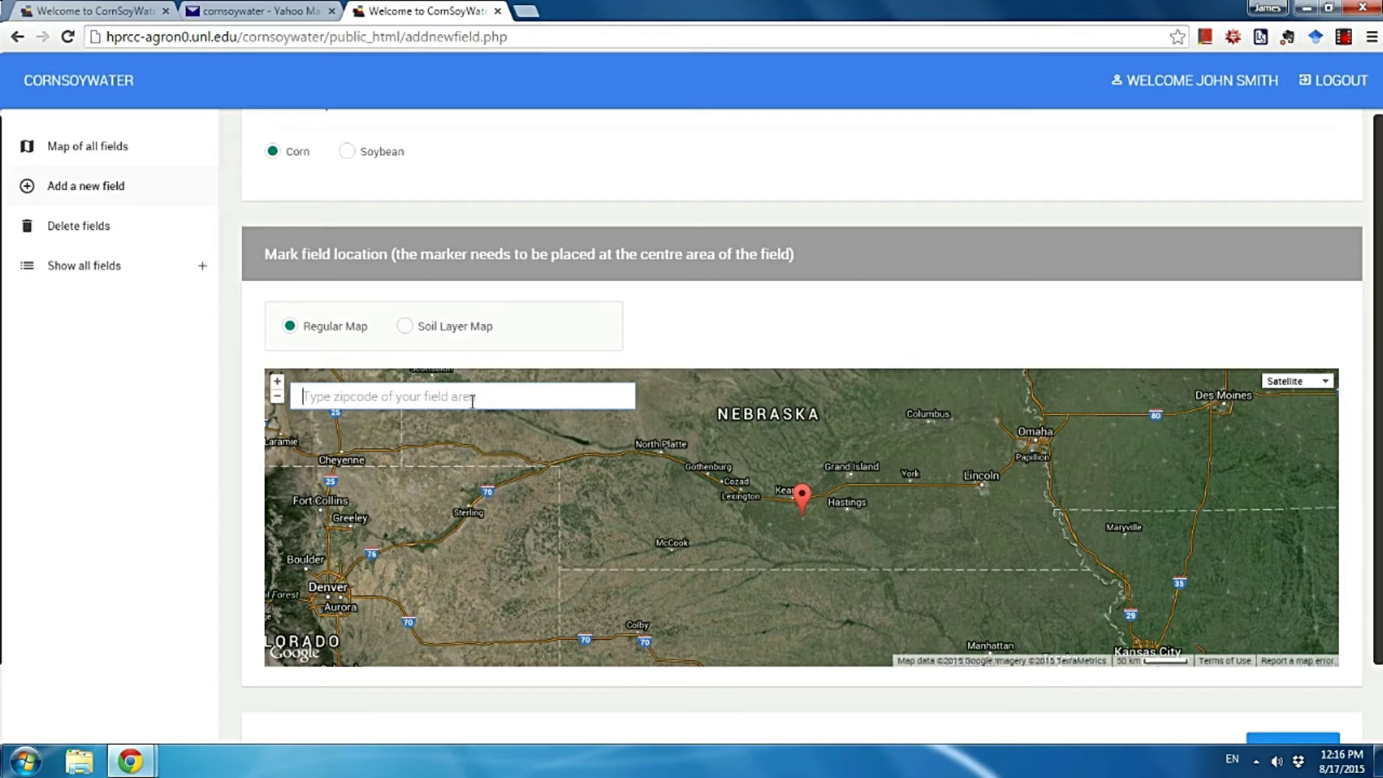
text(mead )
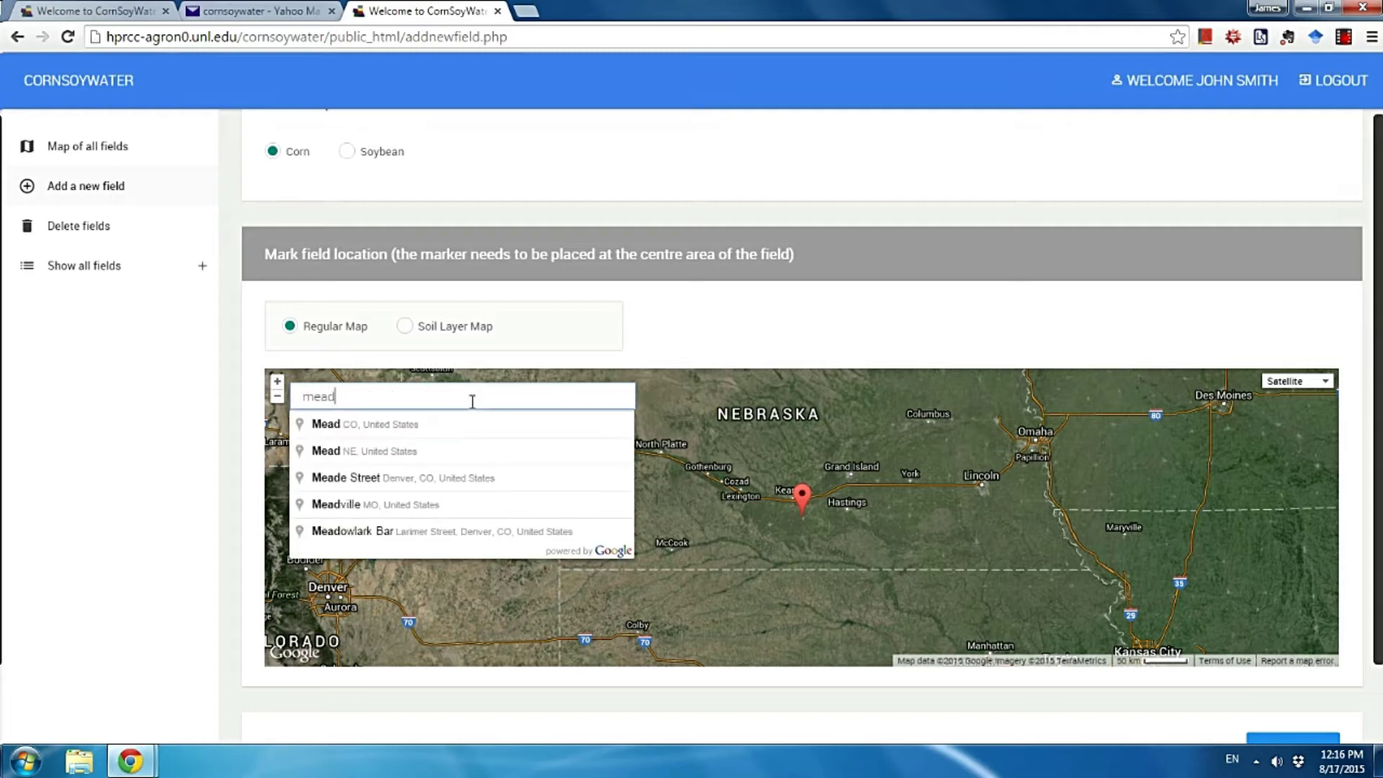
text(ne)
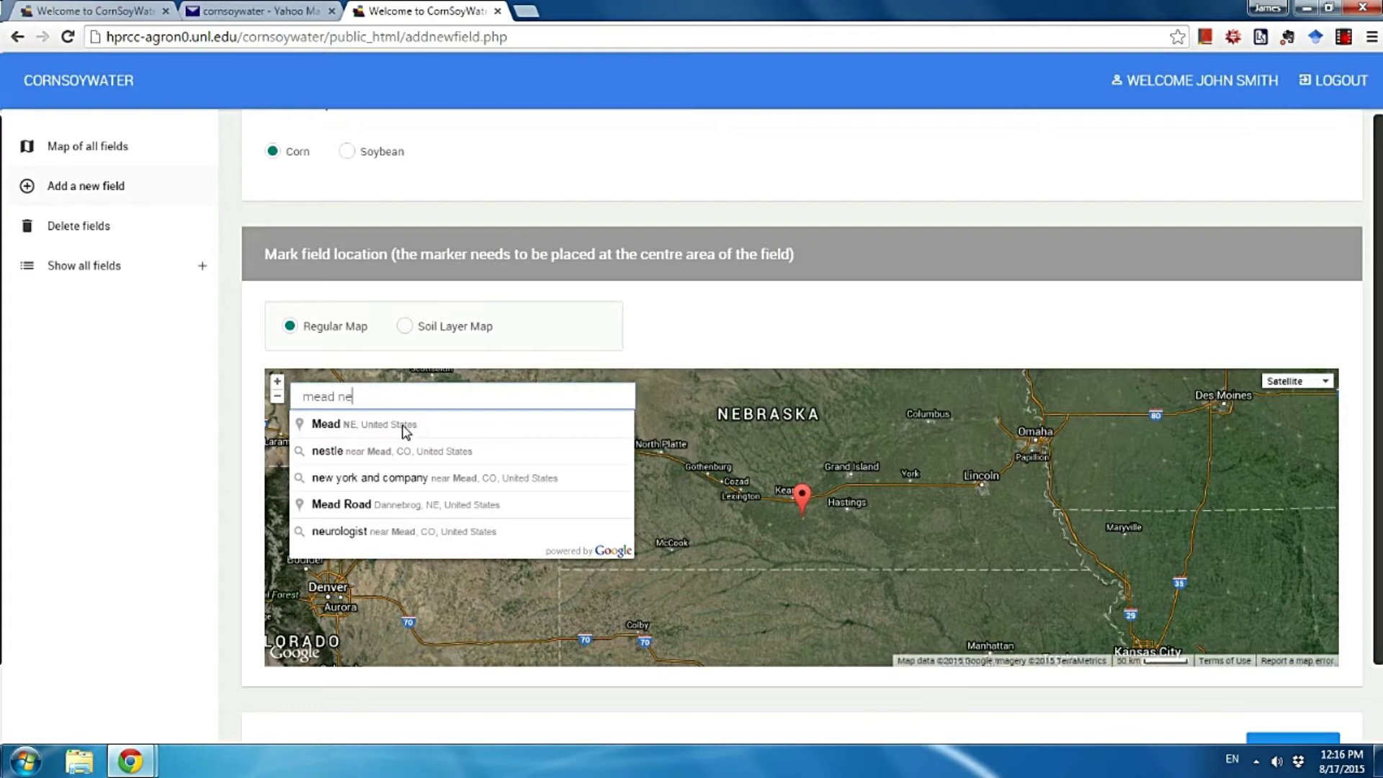
click(404, 426)
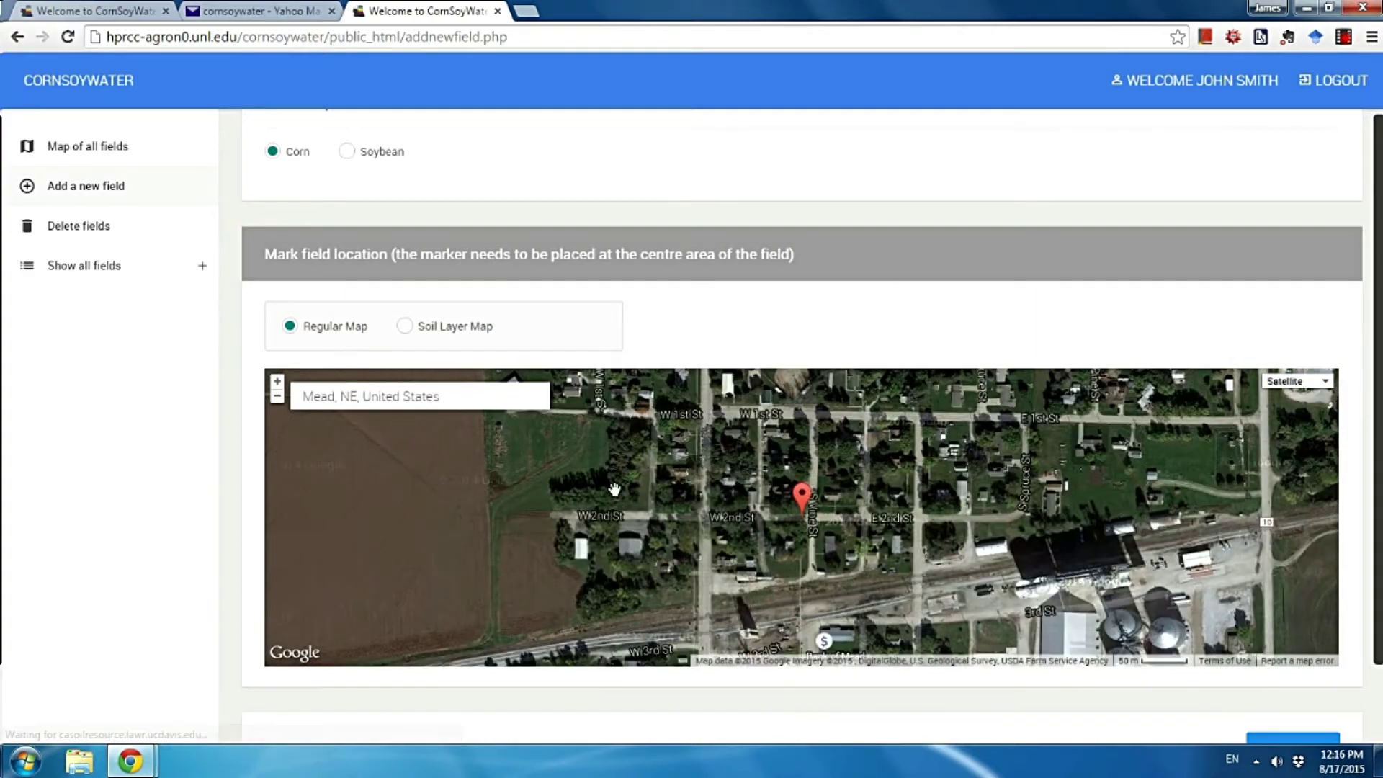
scroll(639, 494, down, 3)
scroll(639, 494, down, 1)
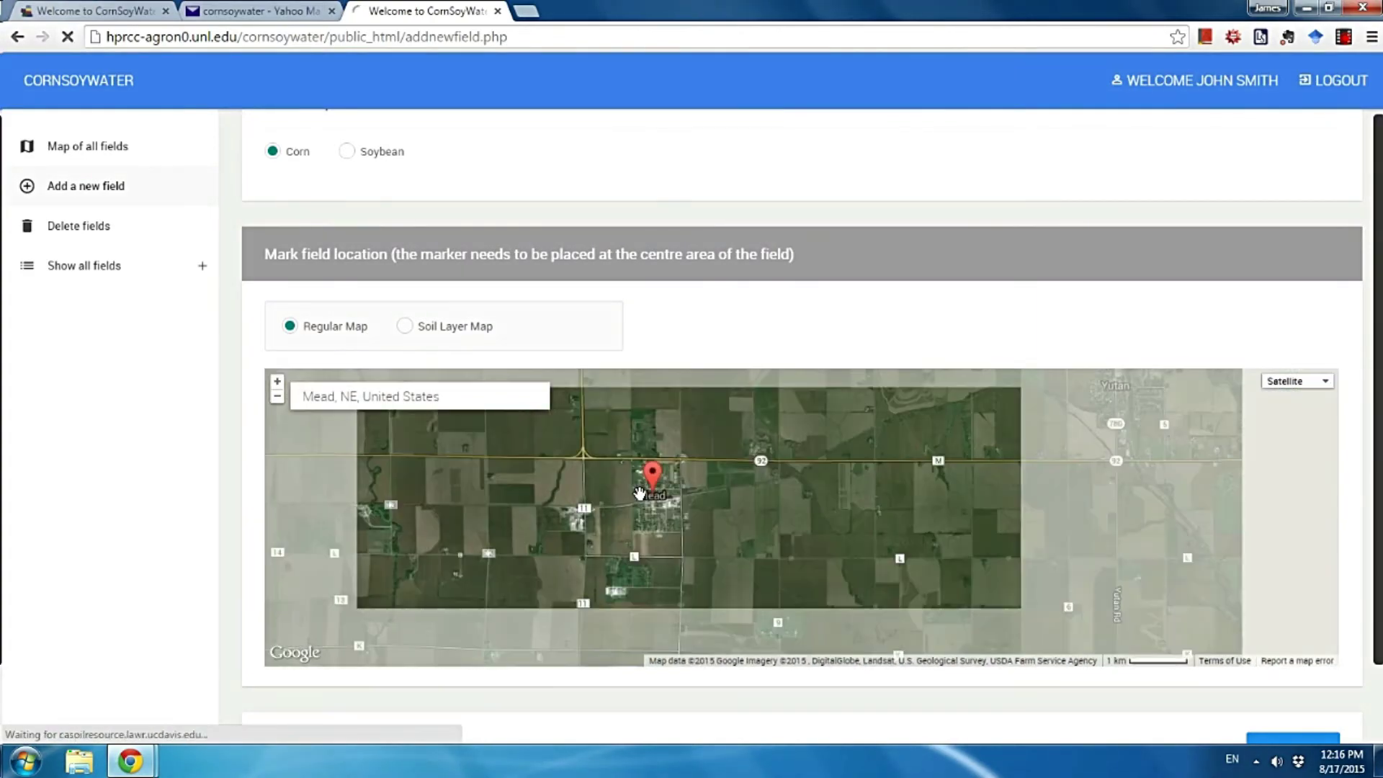
scroll(639, 494, up, 1)
drag(691, 462, 628, 527)
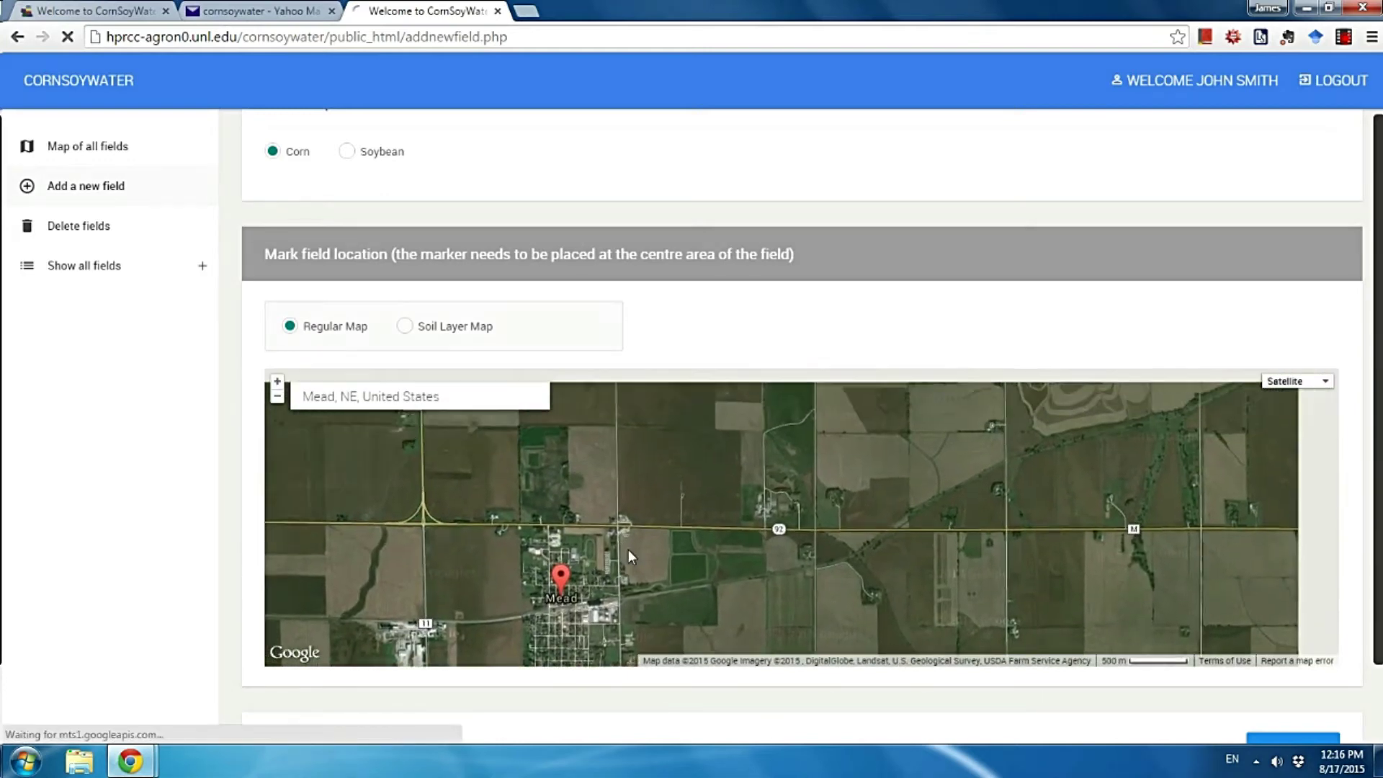
click(676, 481)
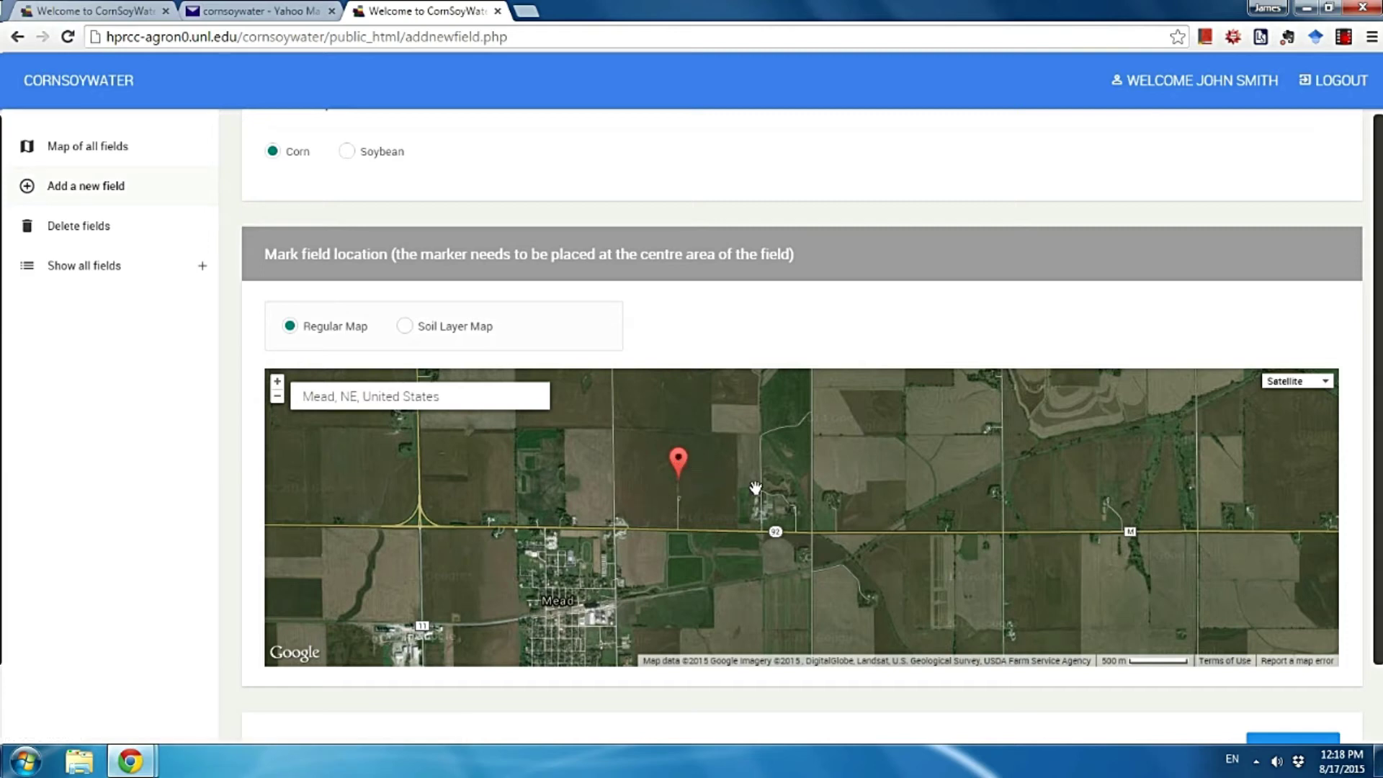
Accept the marked location near Mead and proceed to the field details form.
drag(755, 488, 764, 524)
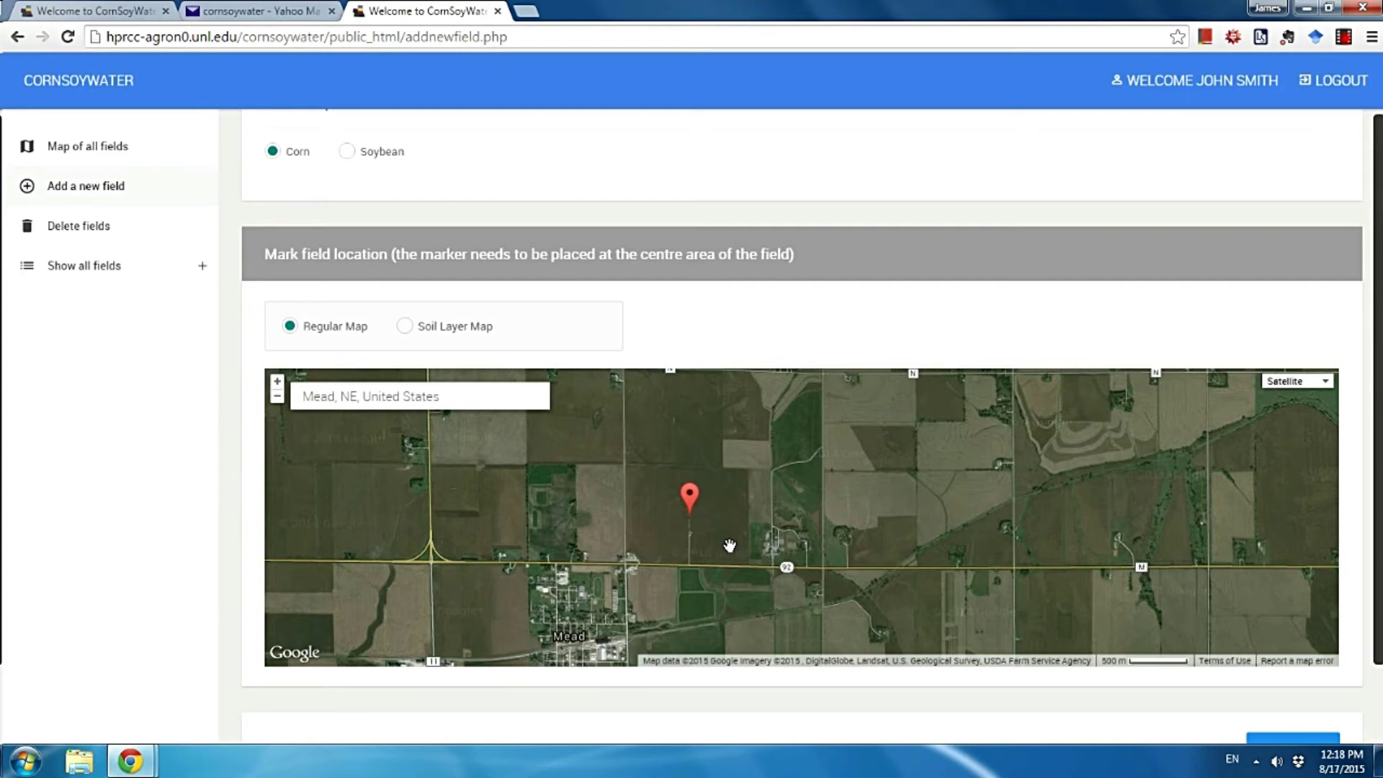
scroll(1311, 456, down, 2)
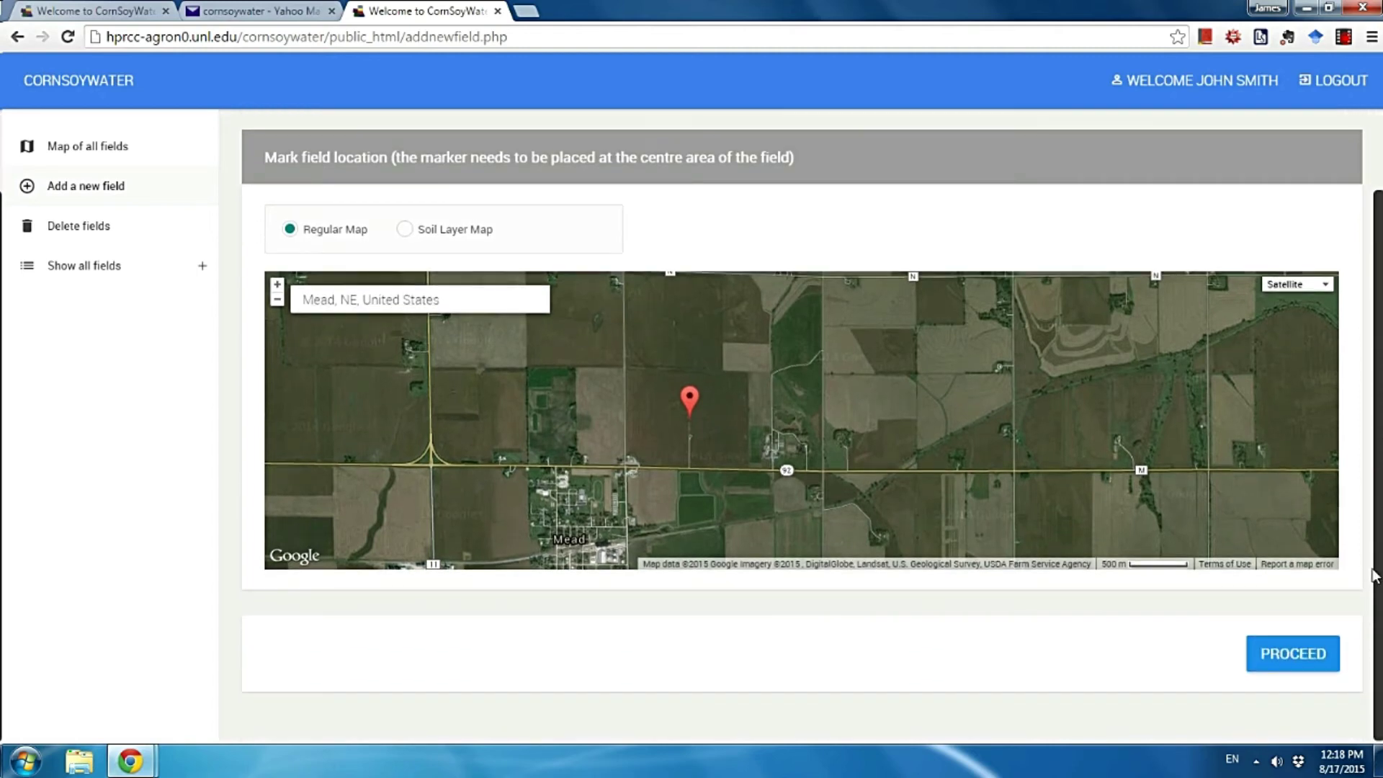
click(1282, 656)
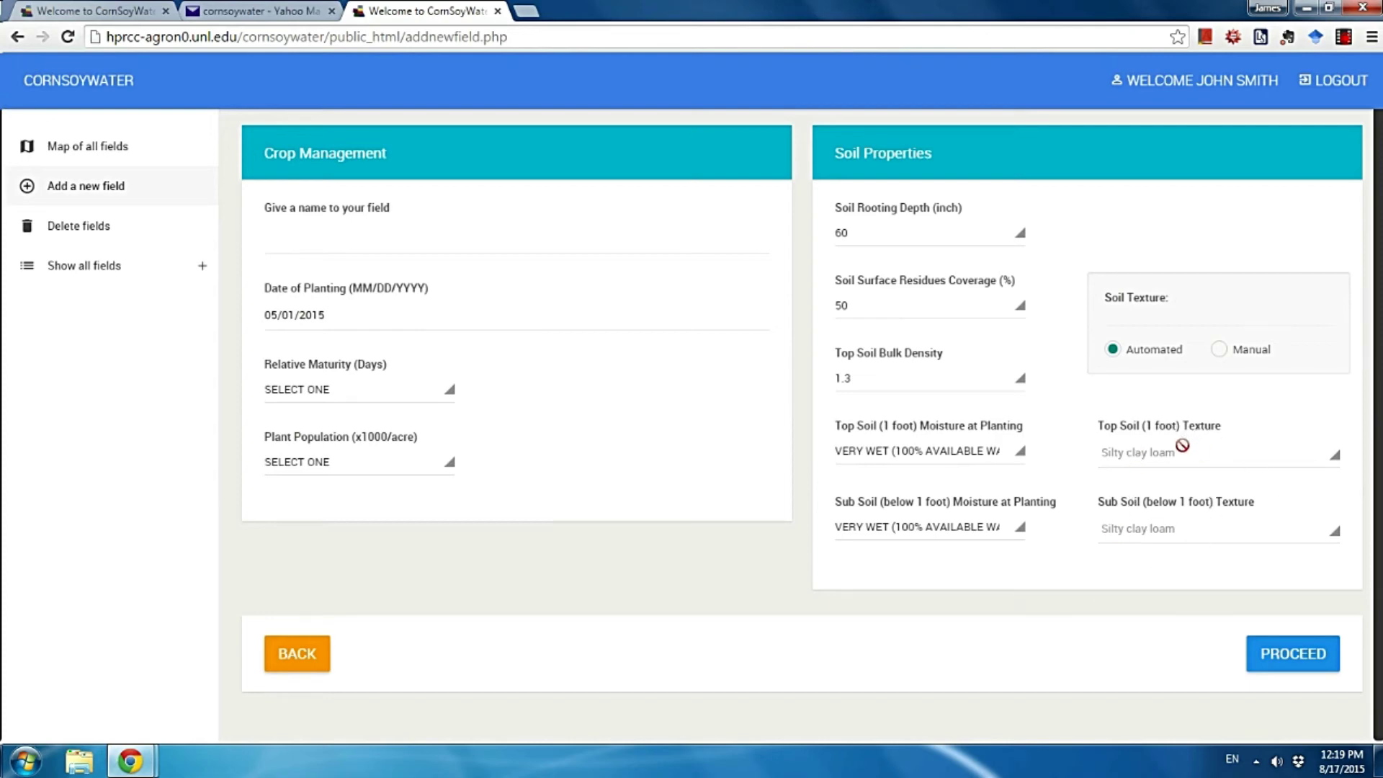
Enter 'Mead corn1' in the field name box.
click(490, 250)
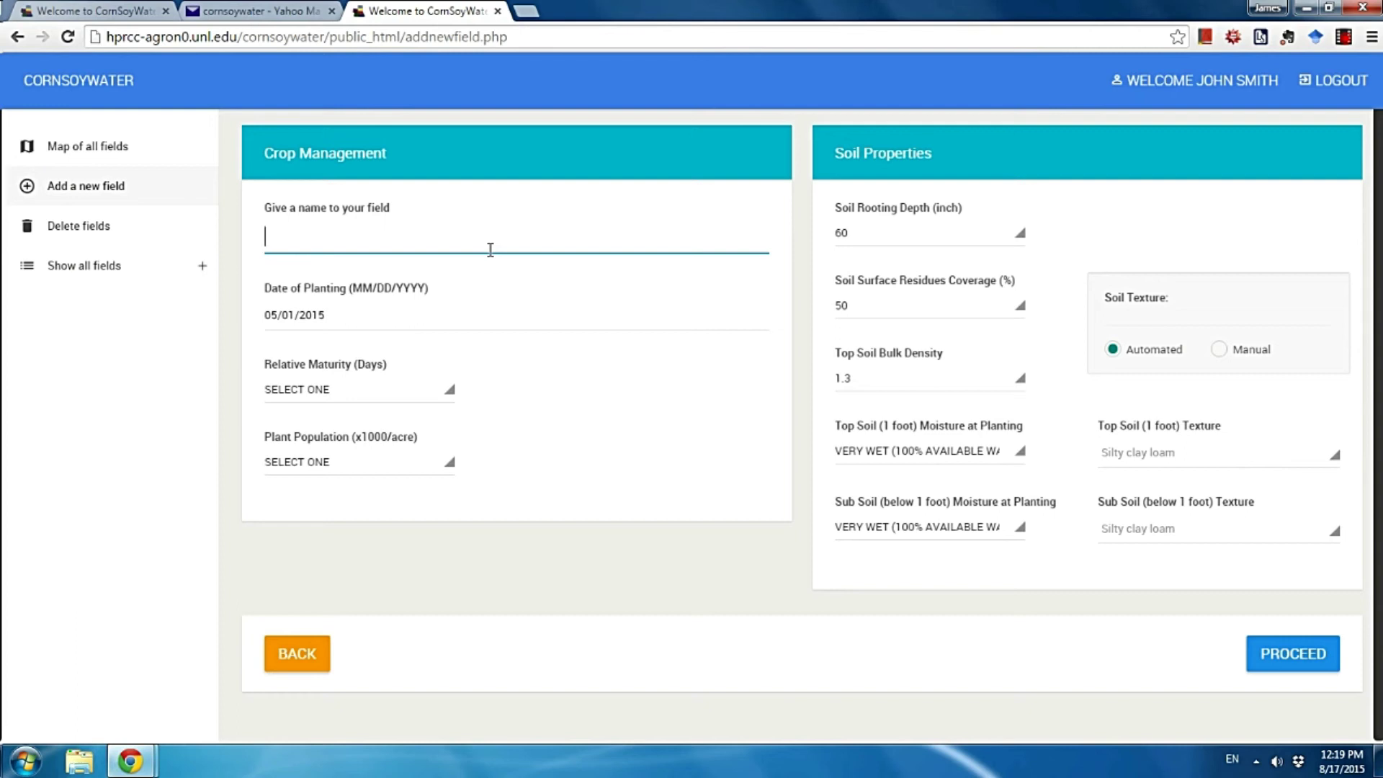
text(Mead corn1)
Set planting date 04/27/2015, relative maturity 111 days and plant population 34 thousand per acre.
click(330, 315)
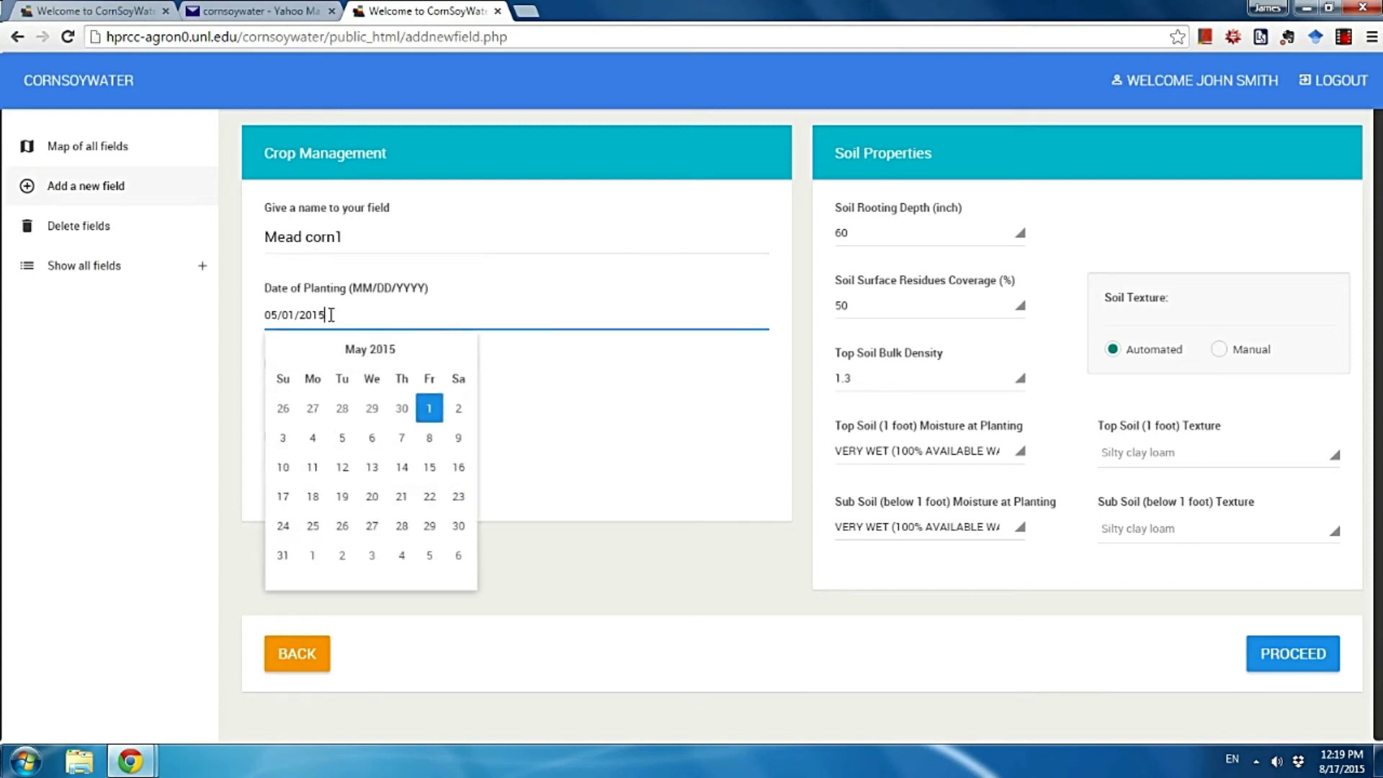
click(313, 410)
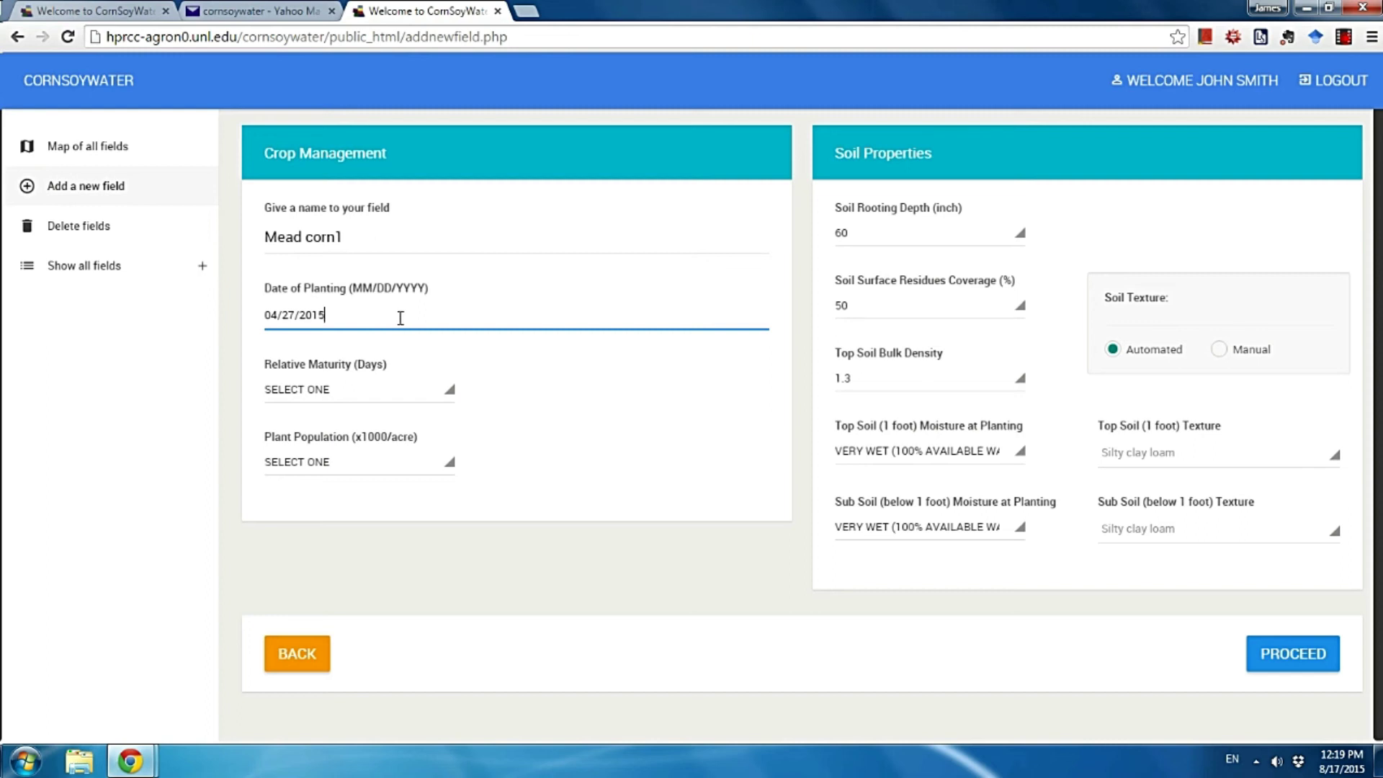
click(358, 398)
scroll(357, 469, down, 7)
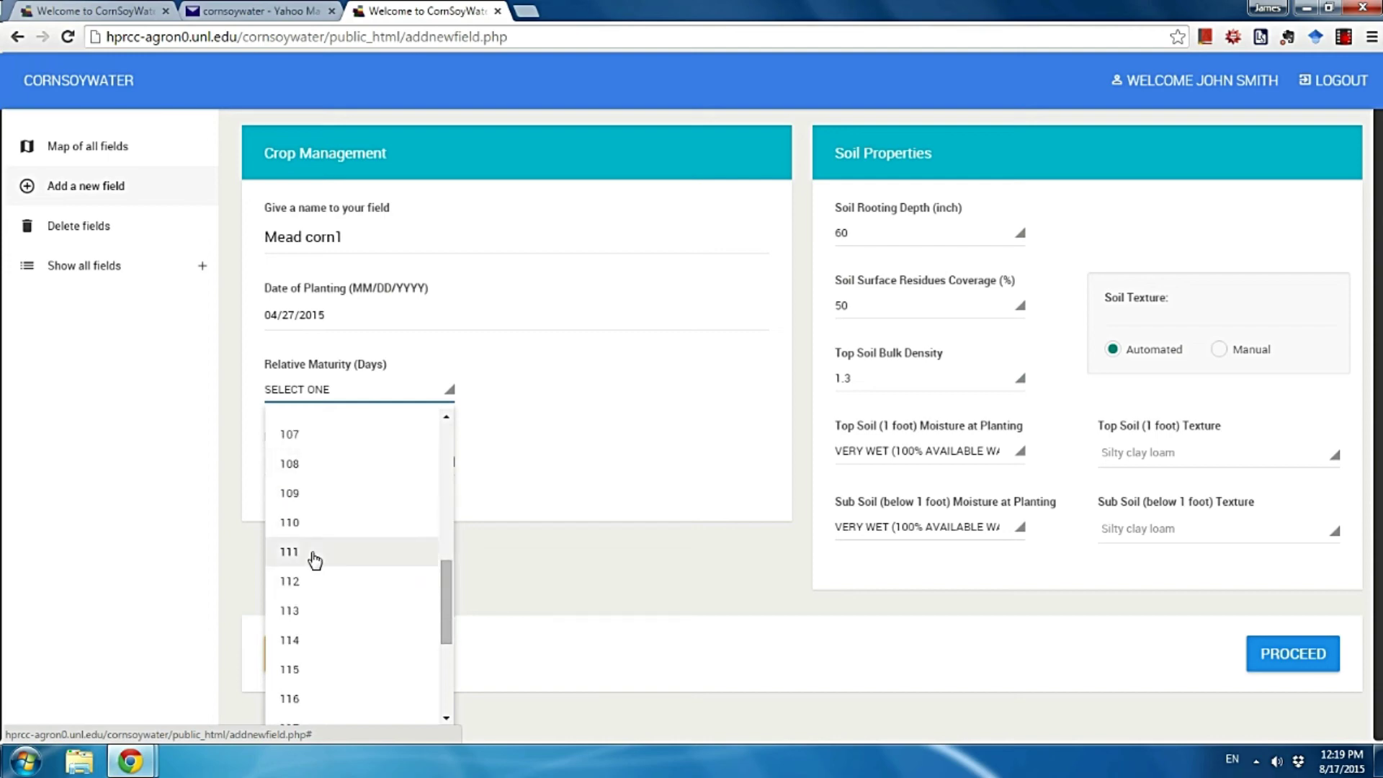
click(315, 561)
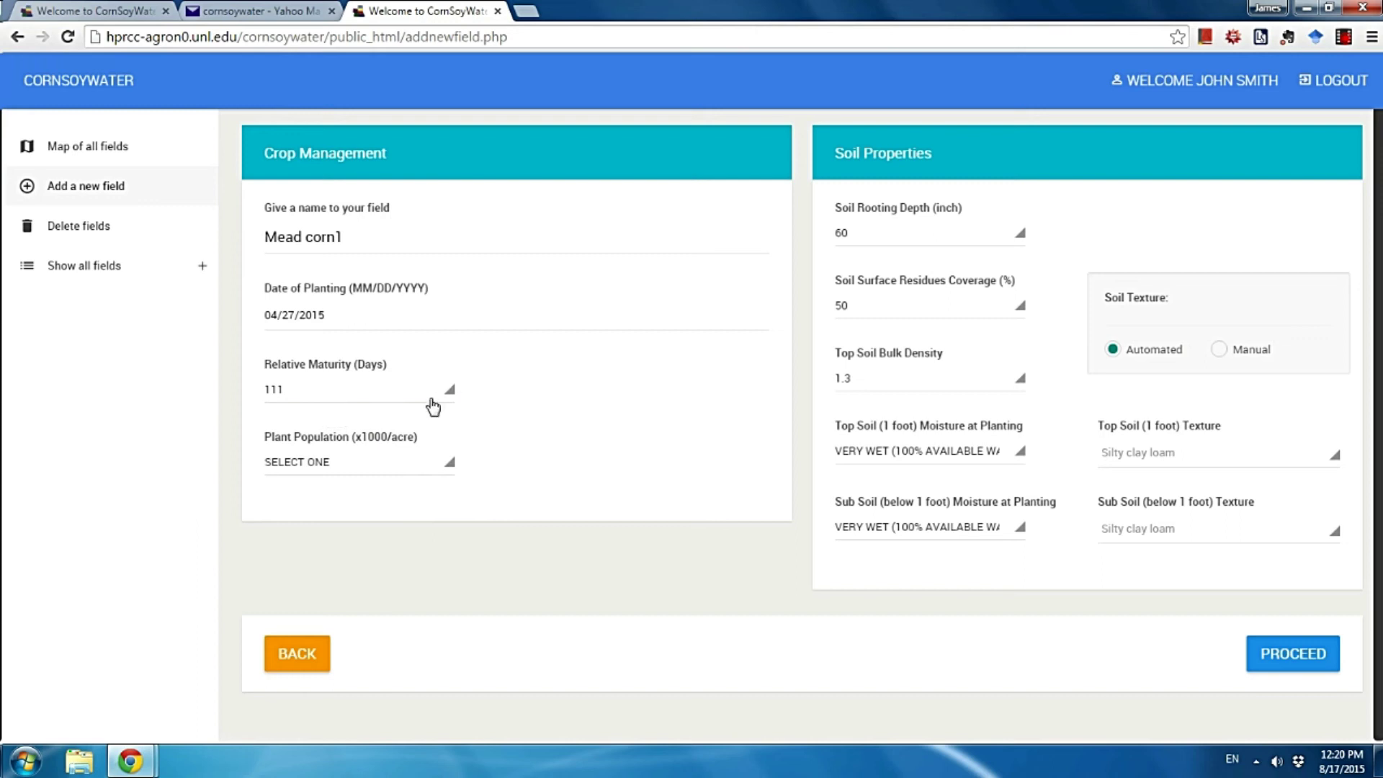
click(433, 471)
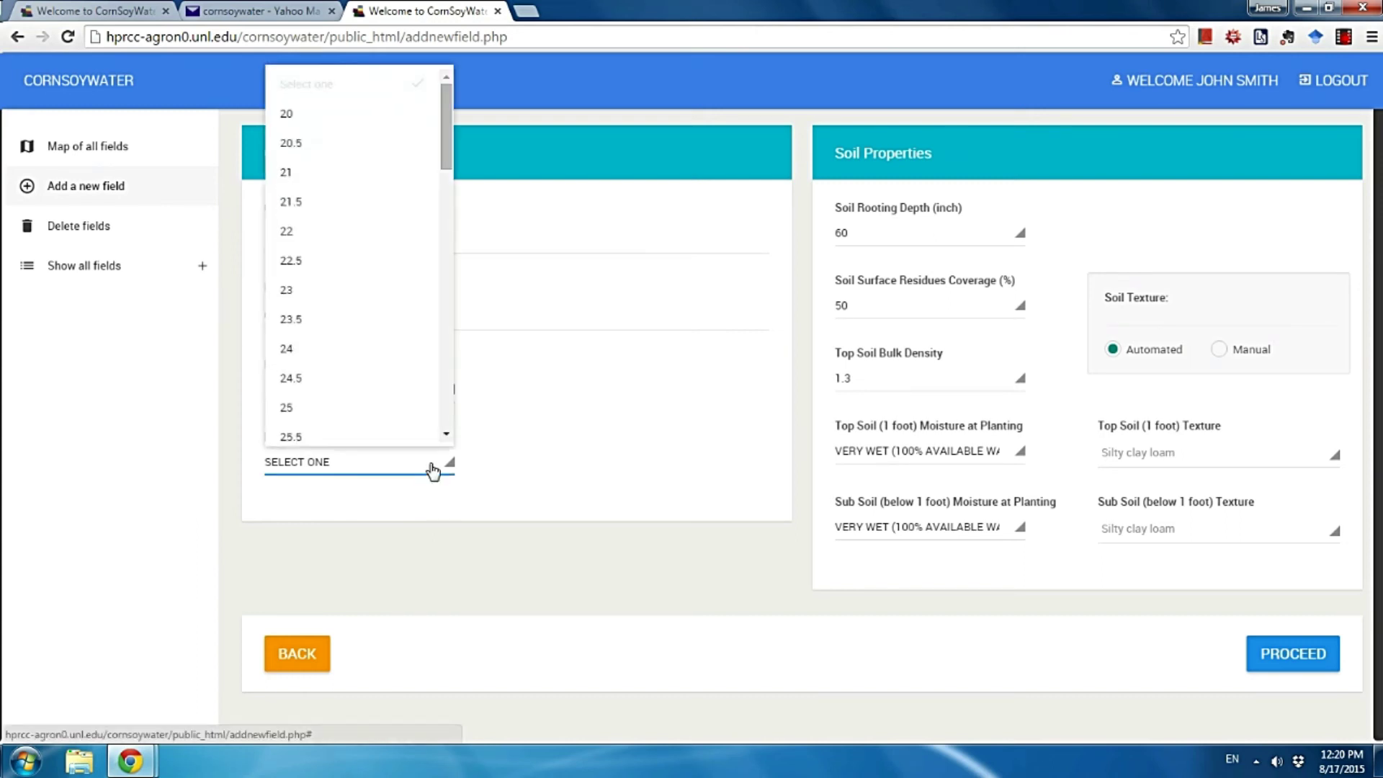
scroll(396, 371, down, 8)
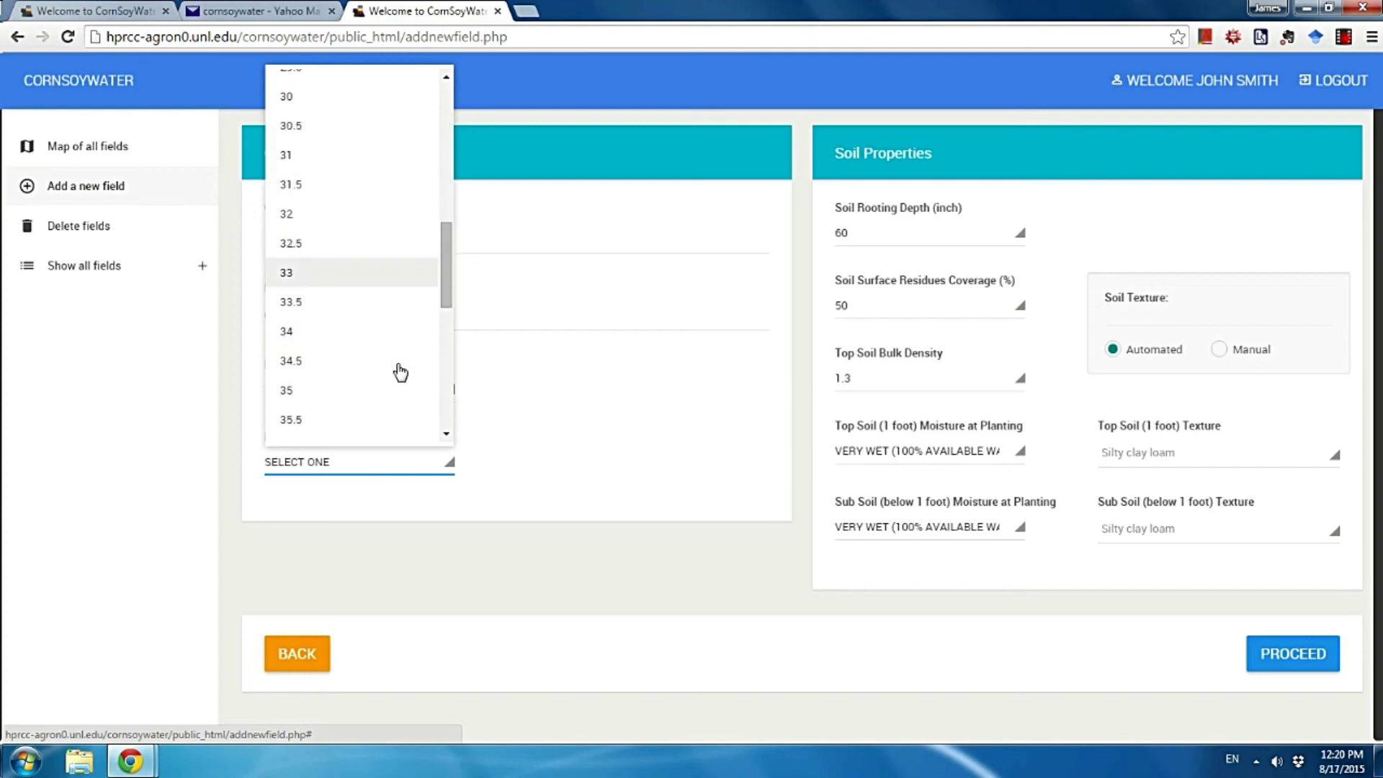
click(402, 352)
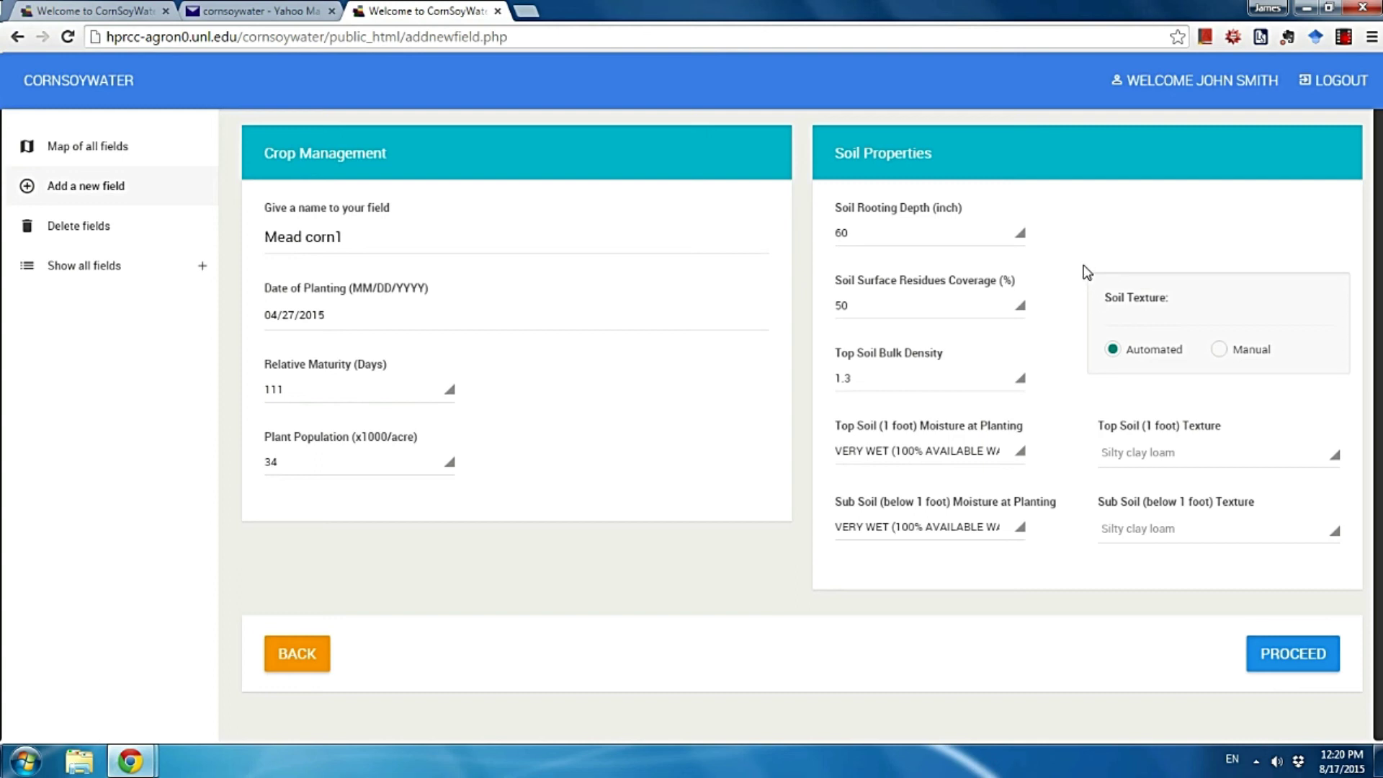
Set residue coverage to 100% and manually choose Loam as the top soil texture.
click(885, 311)
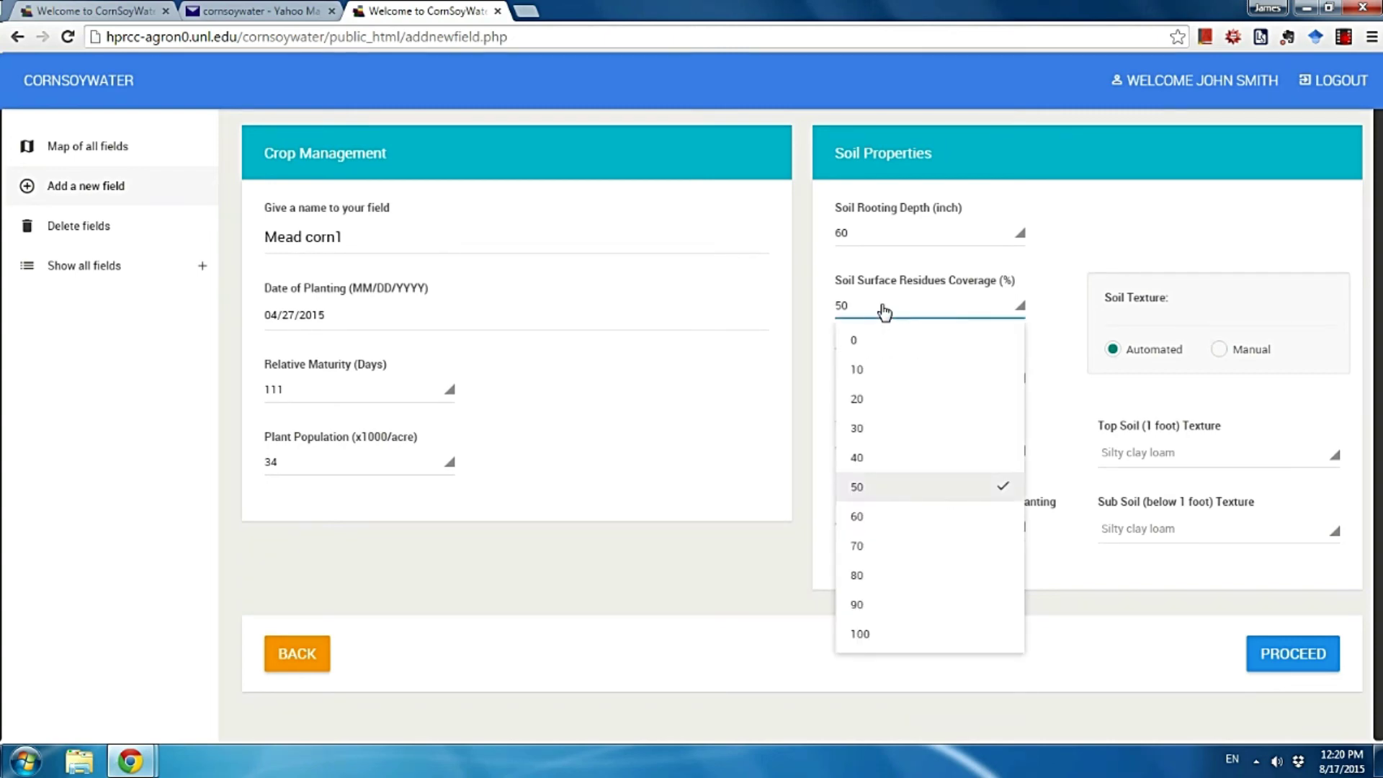
click(897, 640)
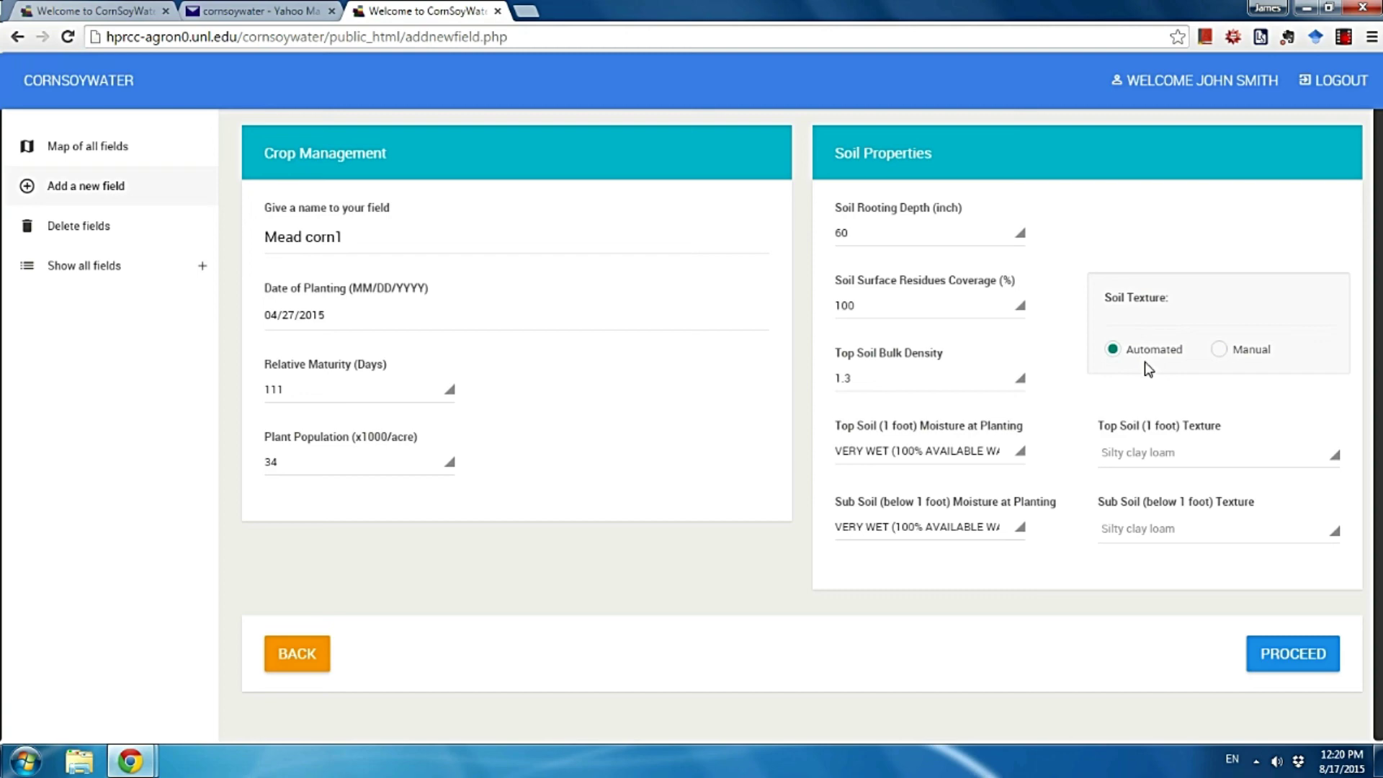
click(1219, 350)
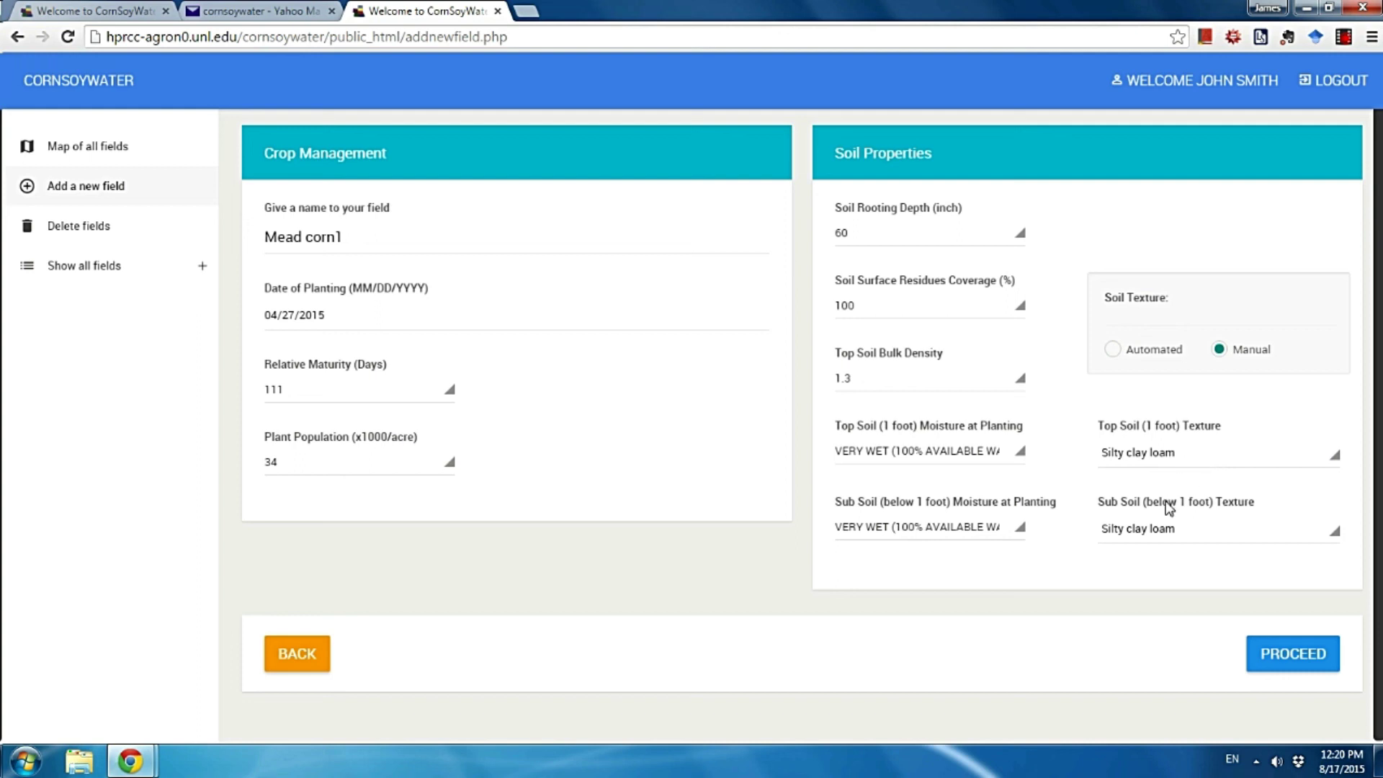
click(1172, 454)
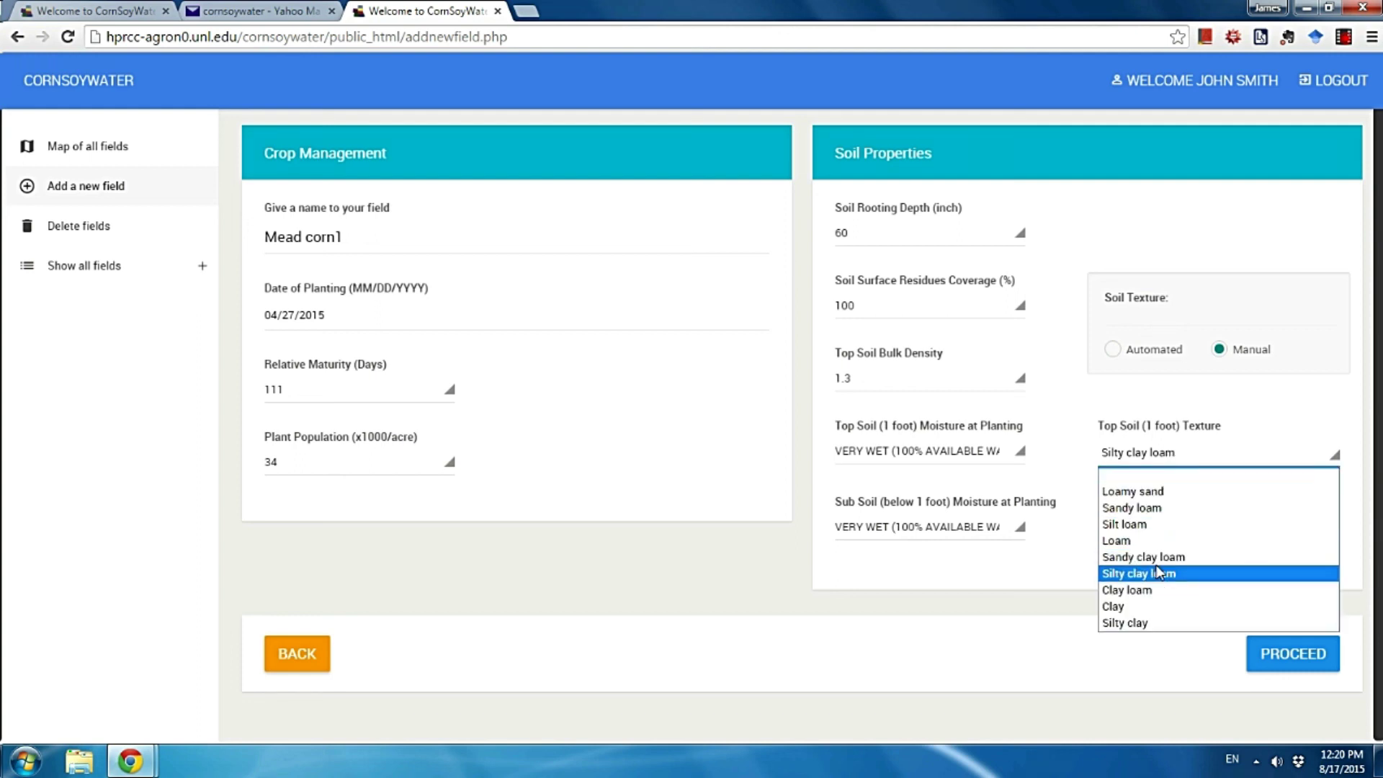
click(1159, 541)
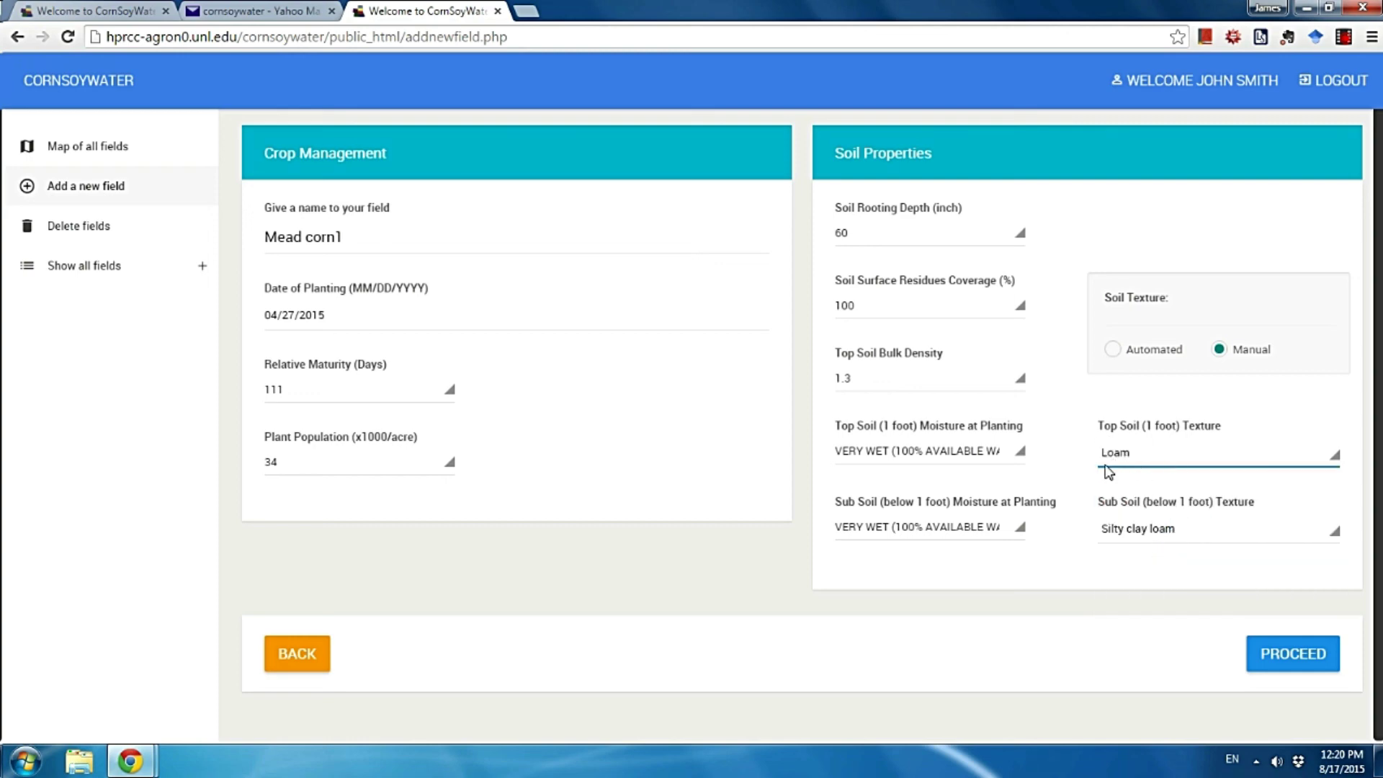
click(1136, 640)
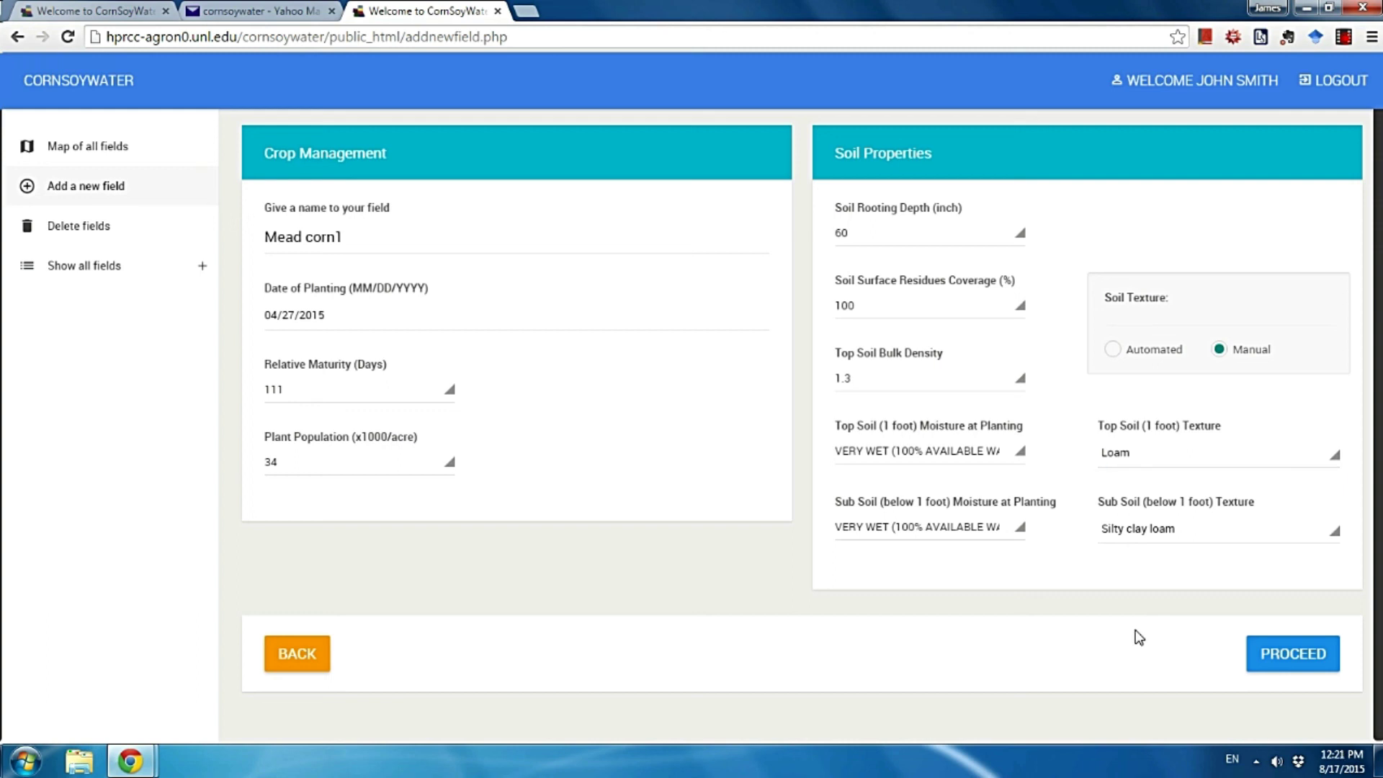
Submit the settings and review the Mead corn1 water-stress chart, results summary and irrigation events.
click(1291, 657)
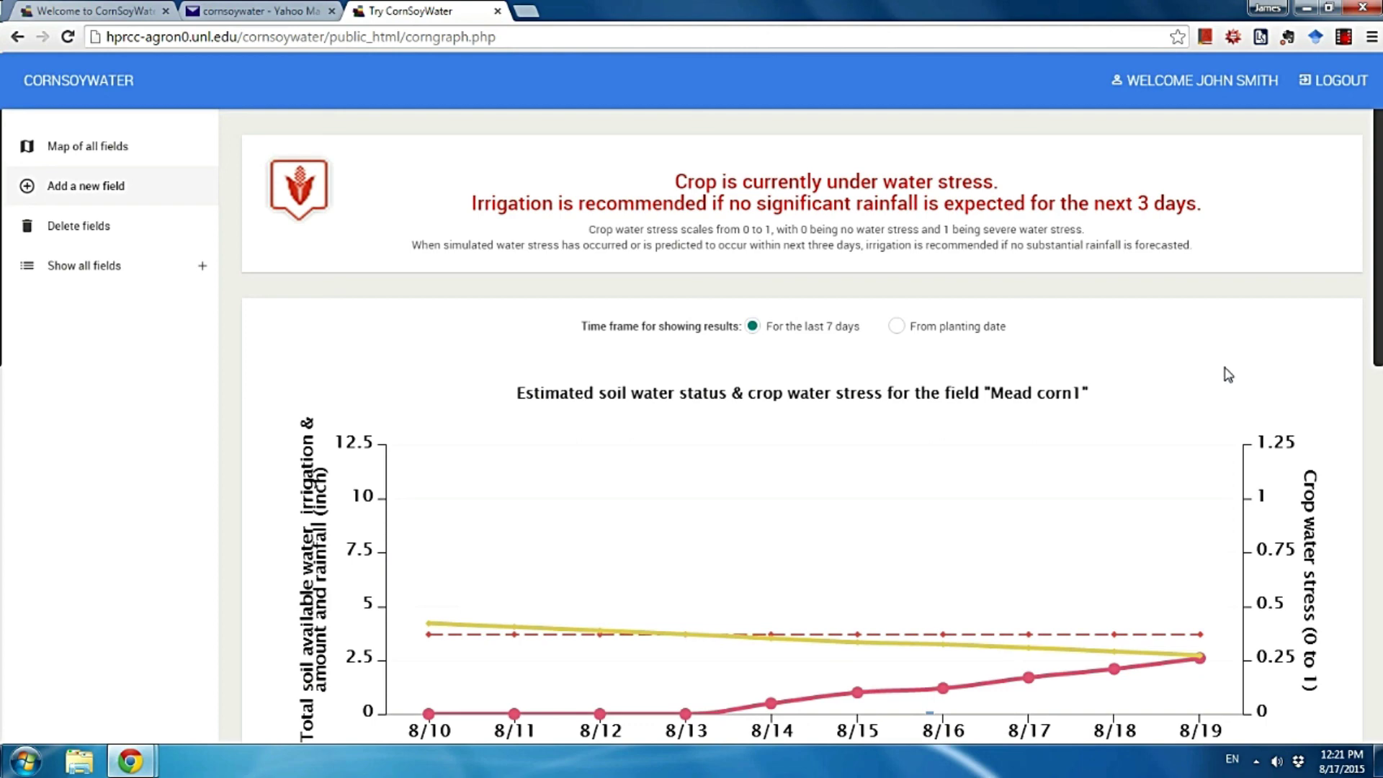
scroll(1232, 372, down, 1)
scroll(1232, 375, up, 1)
scroll(1217, 352, down, 1)
scroll(1239, 436, down, 10)
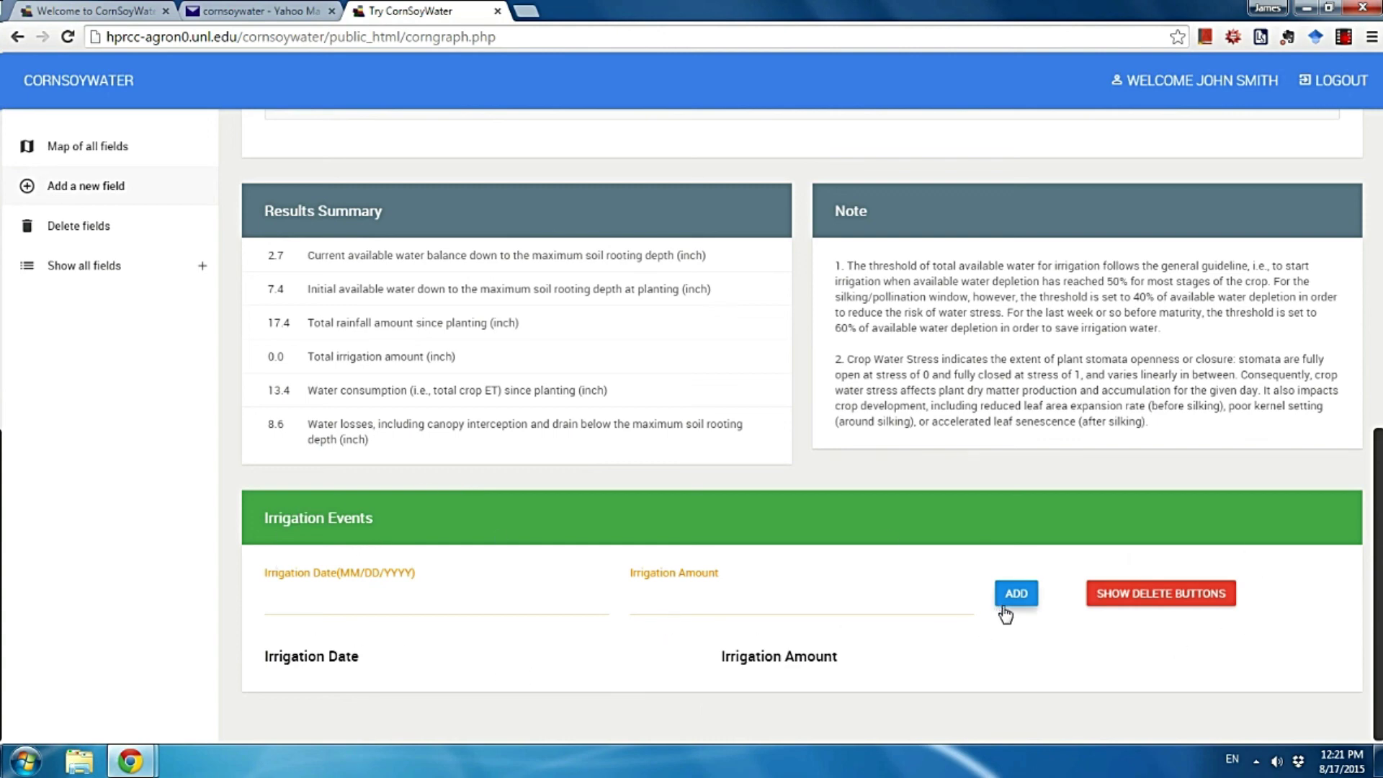
scroll(1046, 660, up, 10)
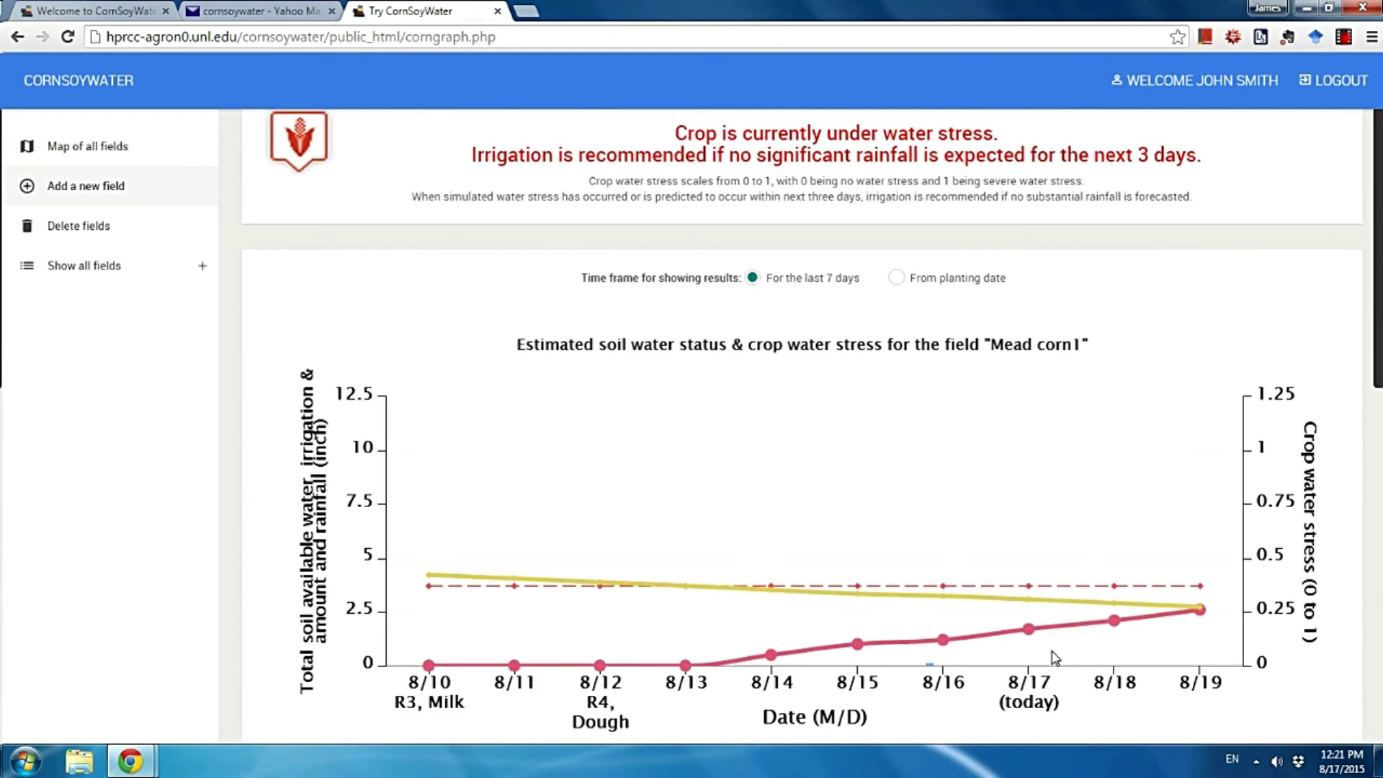